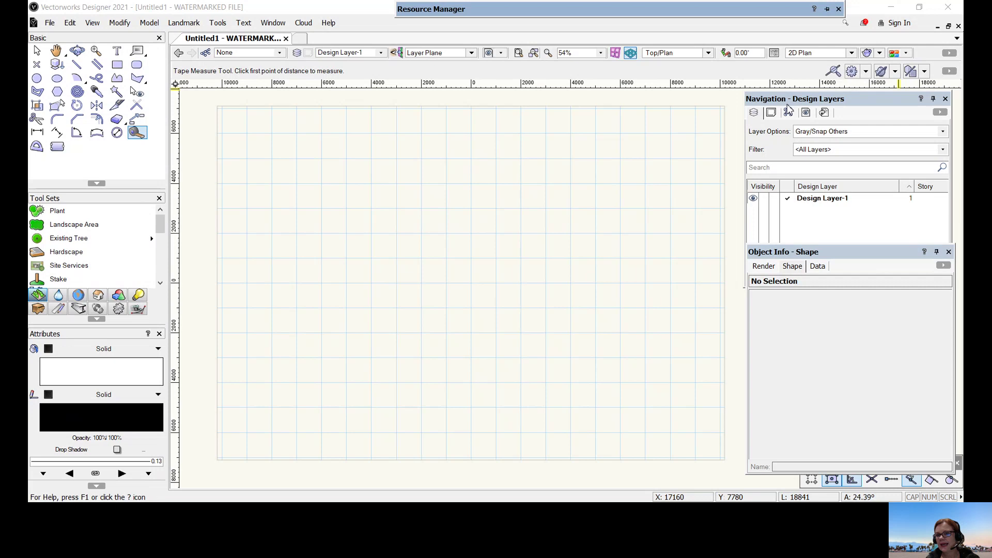
Bring the Object Info palette in front of the Navigation palette and move it slightly up, clear of the Snapping palette.
{"action": "left_click", "coordinate": [755, 121]}
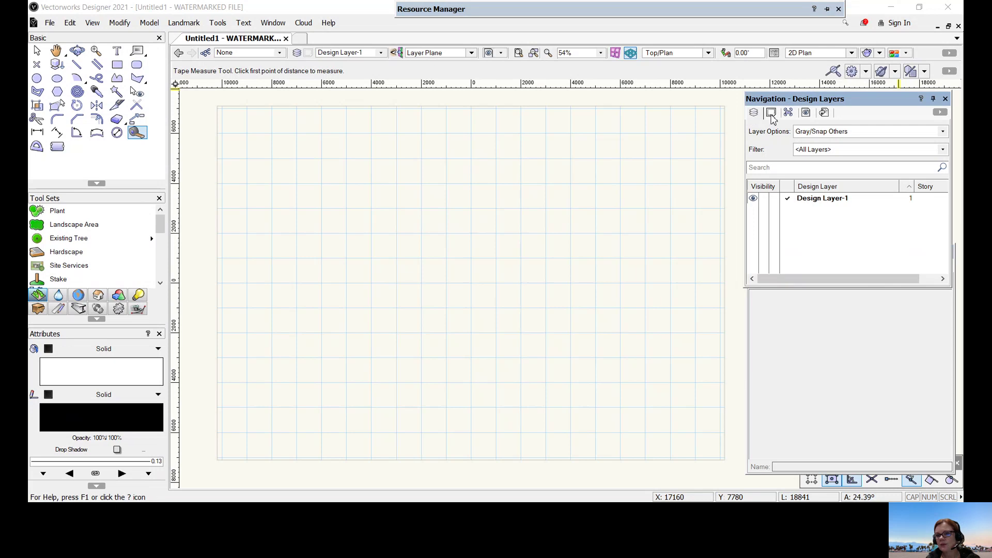
{"action": "left_click", "coordinate": [771, 115]}
{"action": "left_click", "coordinate": [755, 113]}
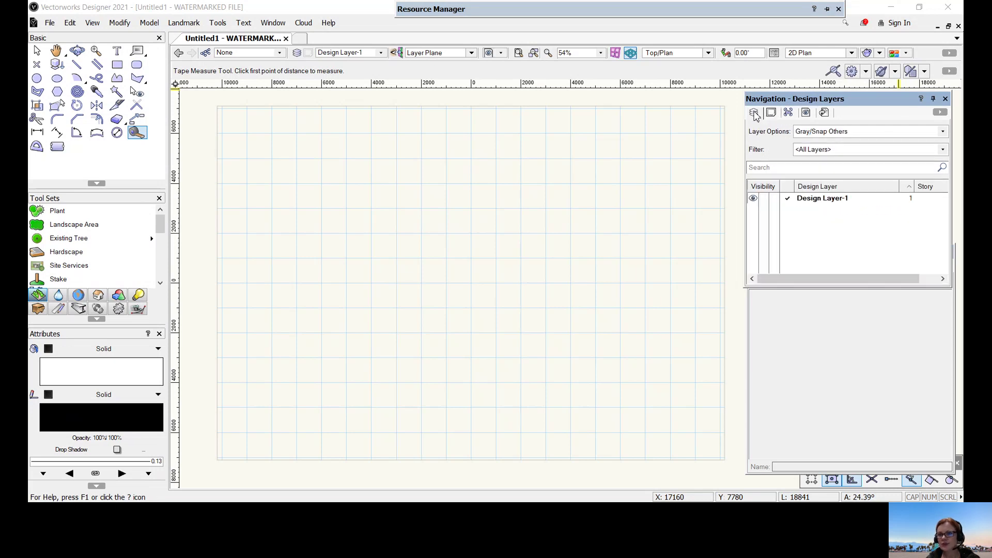
{"action": "left_click", "coordinate": [834, 295]}
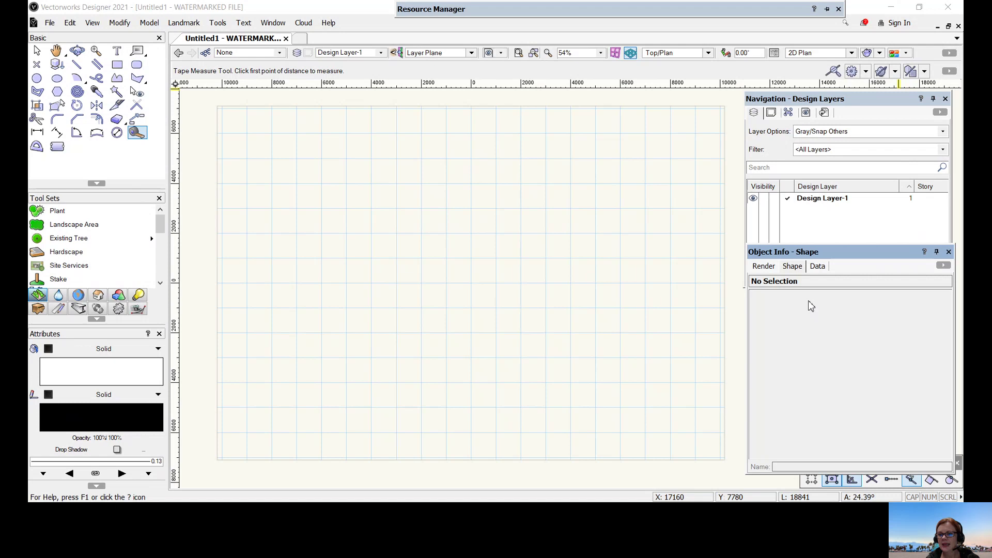
{"action": "left_click_drag", "start_coordinate": [851, 250], "coordinate": [850, 240]}
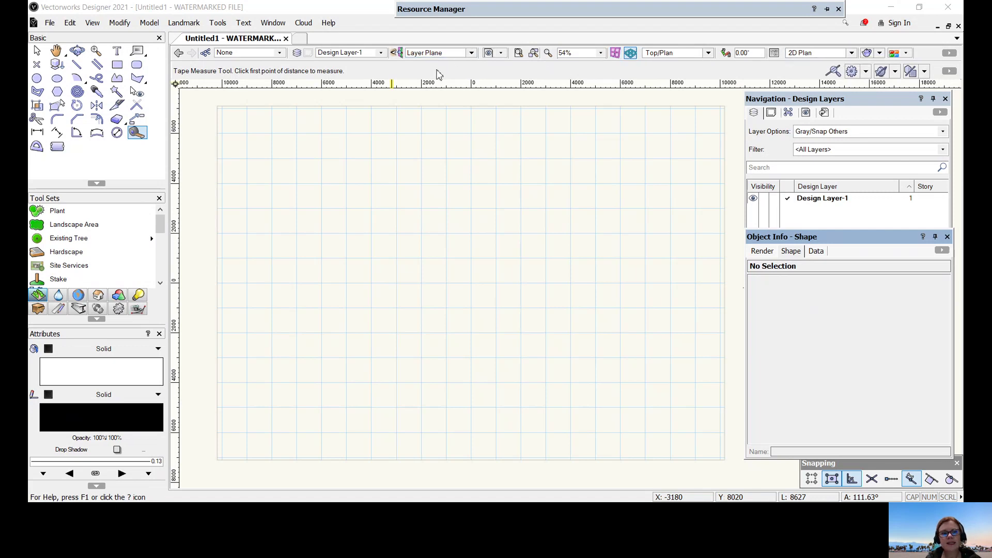
Look at the drawing modes offered by the Oval tool and the Circle tool.
{"action": "left_click", "coordinate": [57, 79]}
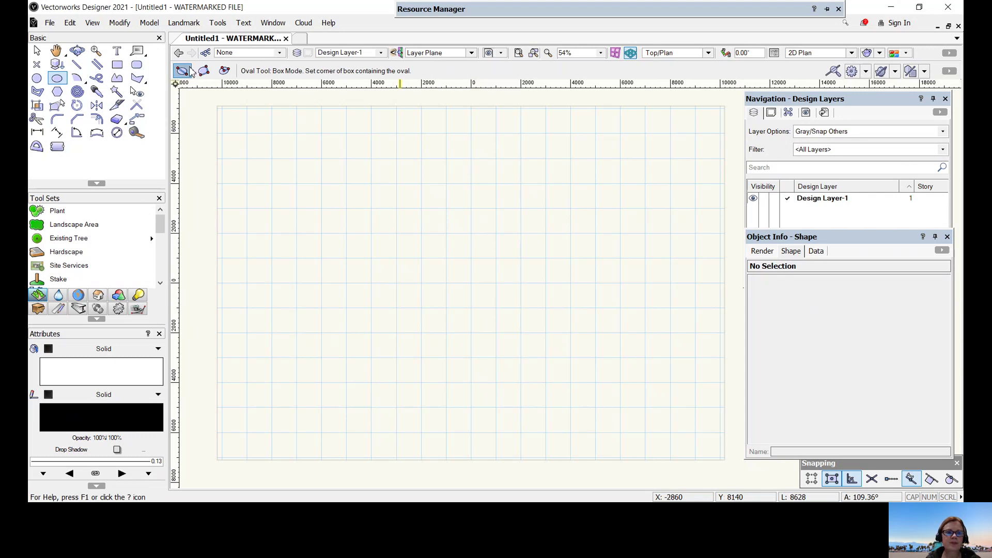
{"action": "left_click", "coordinate": [36, 78]}
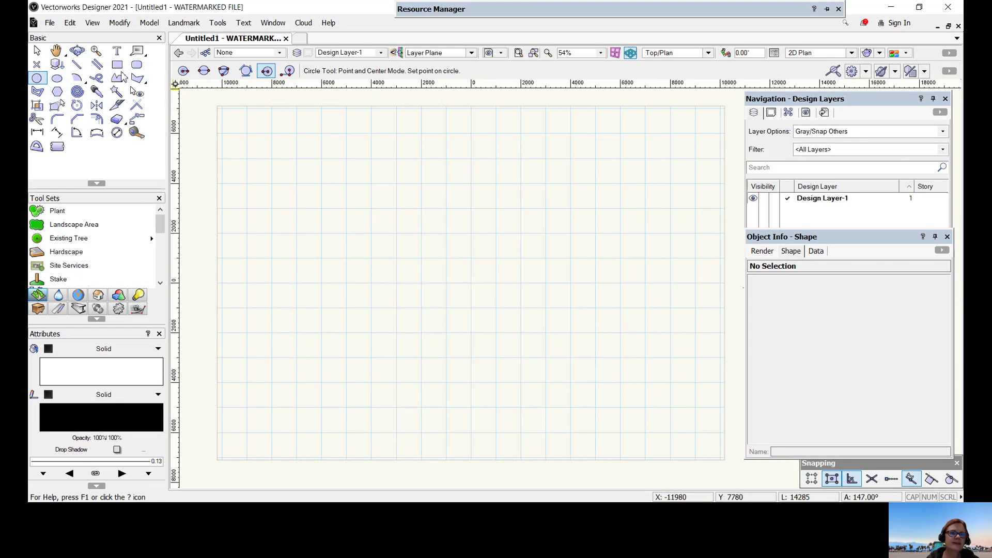
Set the page setup's printer paper to A3 in landscape orientation.
{"action": "left_click", "coordinate": [50, 25]}
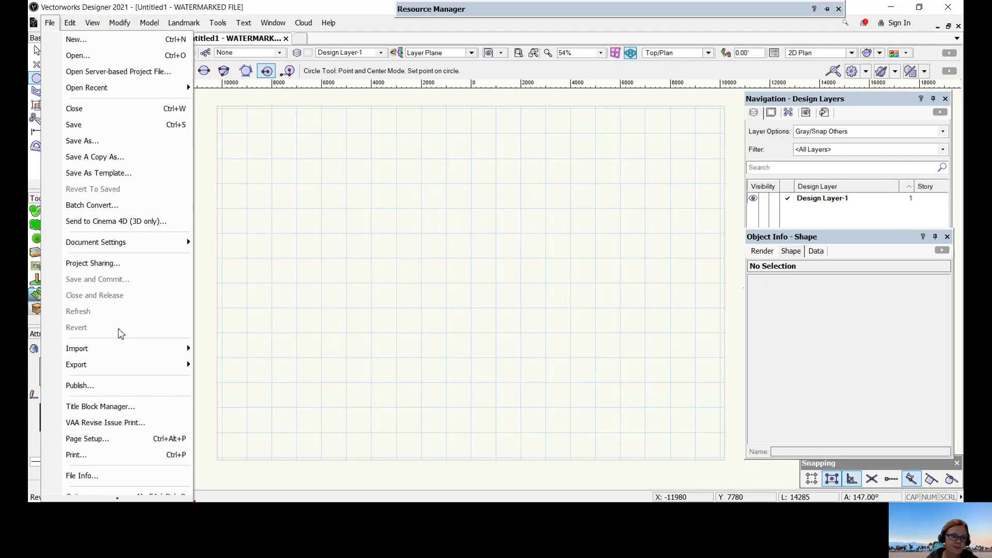
{"action": "left_click", "coordinate": [100, 433]}
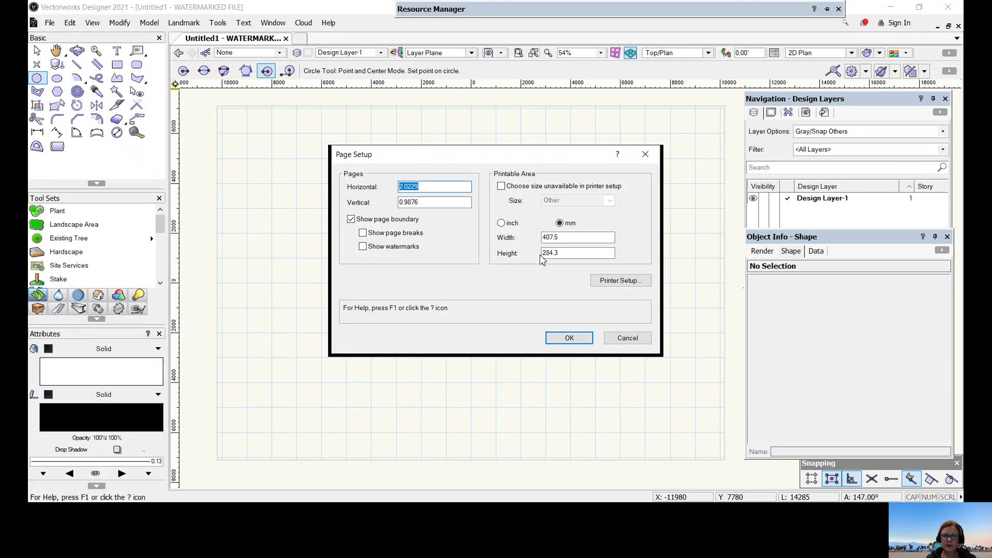
{"action": "left_click", "coordinate": [626, 285]}
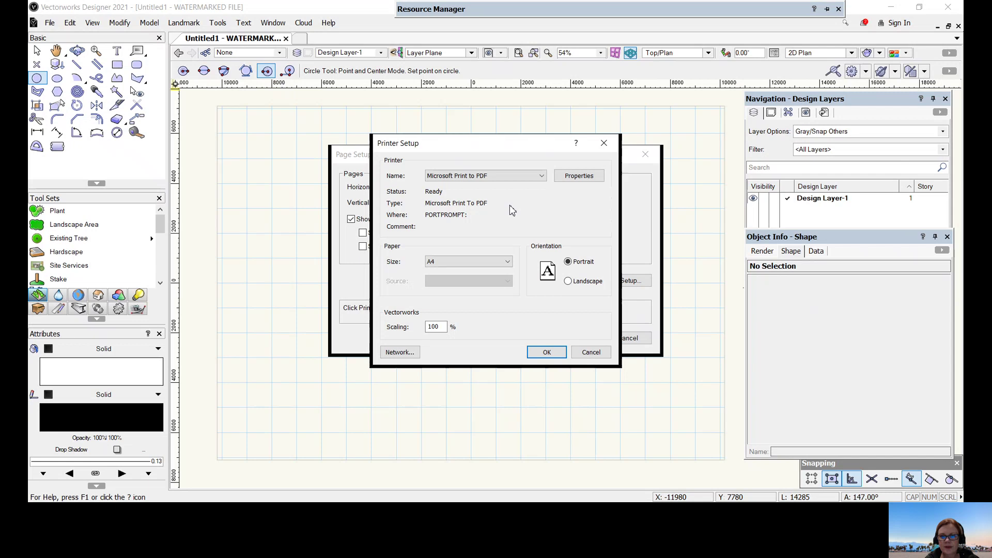
{"action": "left_click", "coordinate": [506, 261]}
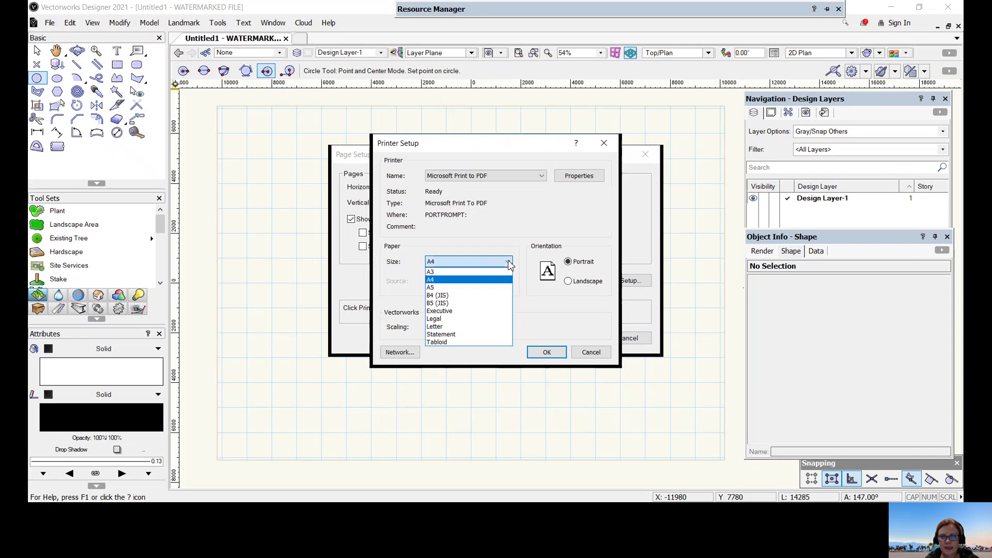
{"action": "left_click", "coordinate": [476, 273]}
{"action": "left_click", "coordinate": [570, 283]}
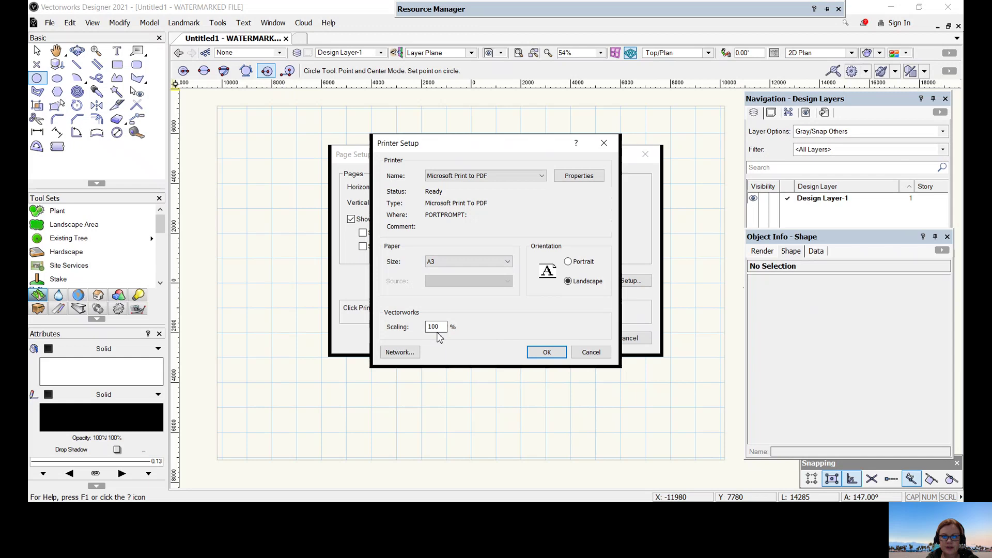
{"action": "left_click", "coordinate": [548, 353]}
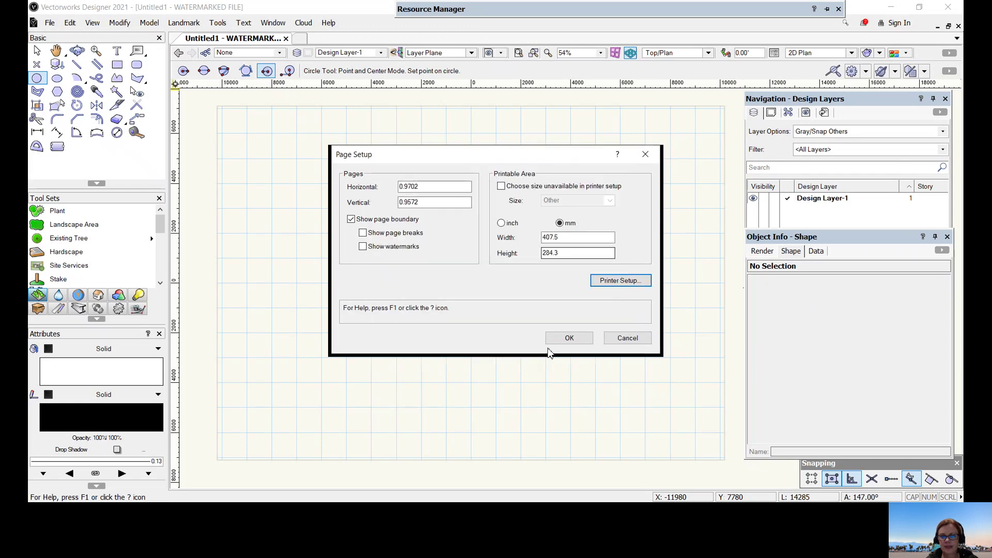
Set the drawing to 1 page horizontally and 1 page vertically, and apply the page setup.
{"action": "left_click_drag", "start_coordinate": [455, 186], "coordinate": [400, 187]}
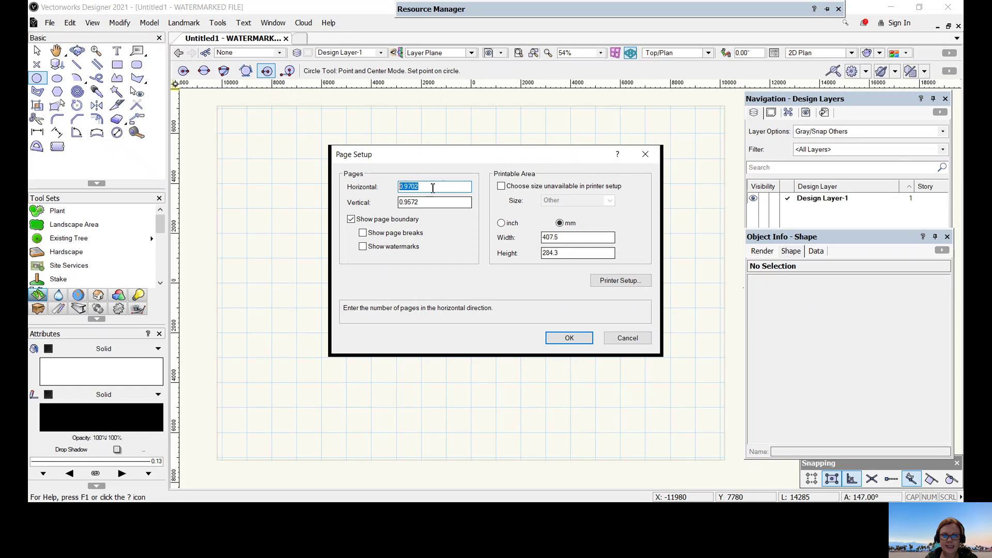
{"action": "type", "text": "1"}
{"action": "left_click_drag", "start_coordinate": [429, 203], "coordinate": [405, 205]}
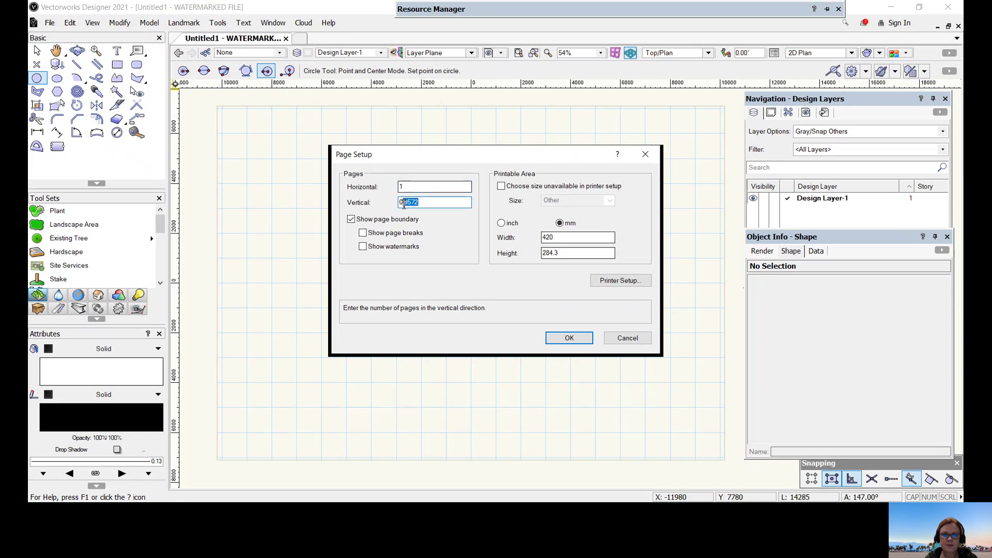
{"action": "type", "text": "1"}
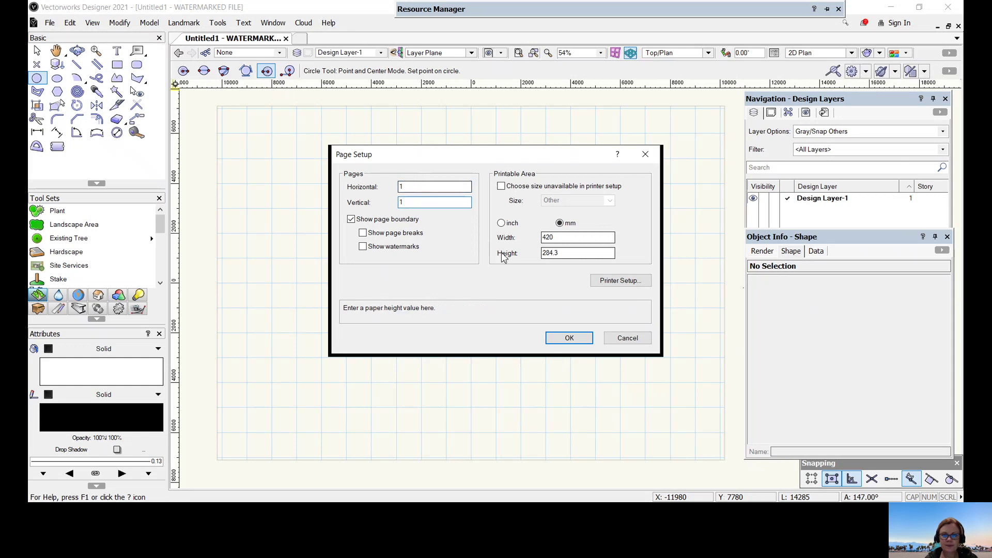
{"action": "left_click", "coordinate": [559, 254]}
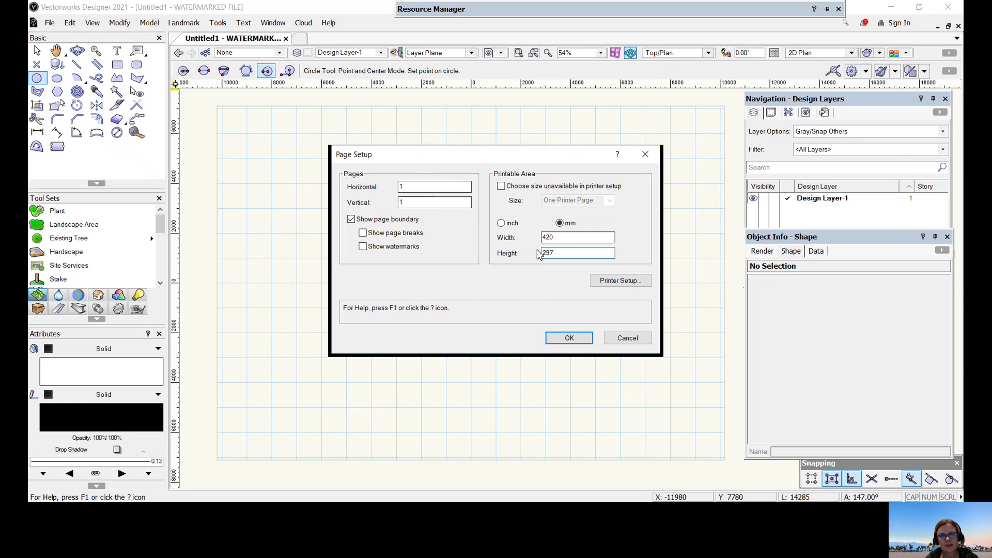
{"action": "left_click", "coordinate": [568, 339]}
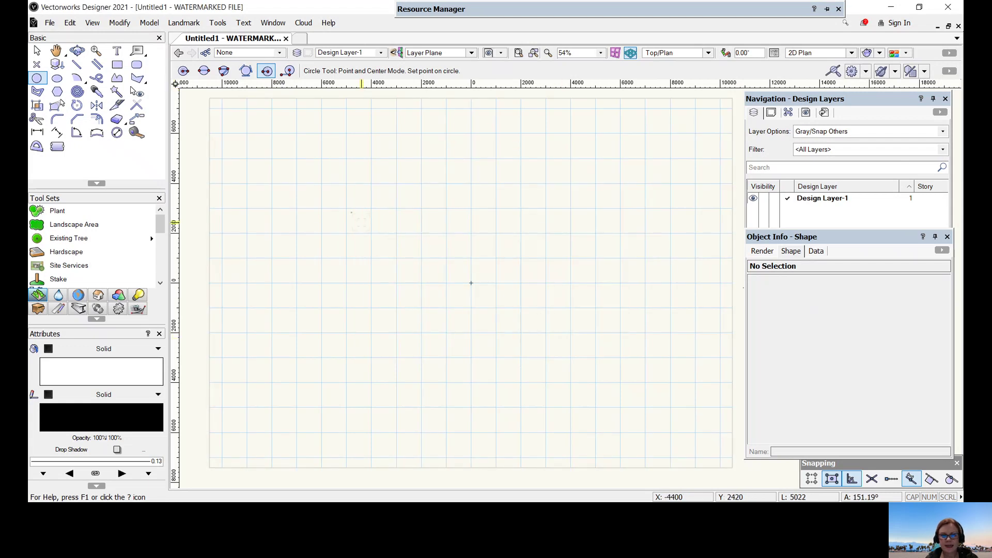
{"action": "scroll", "coordinate": [471, 283], "scroll_direction": "down", "scroll_amount": 2}
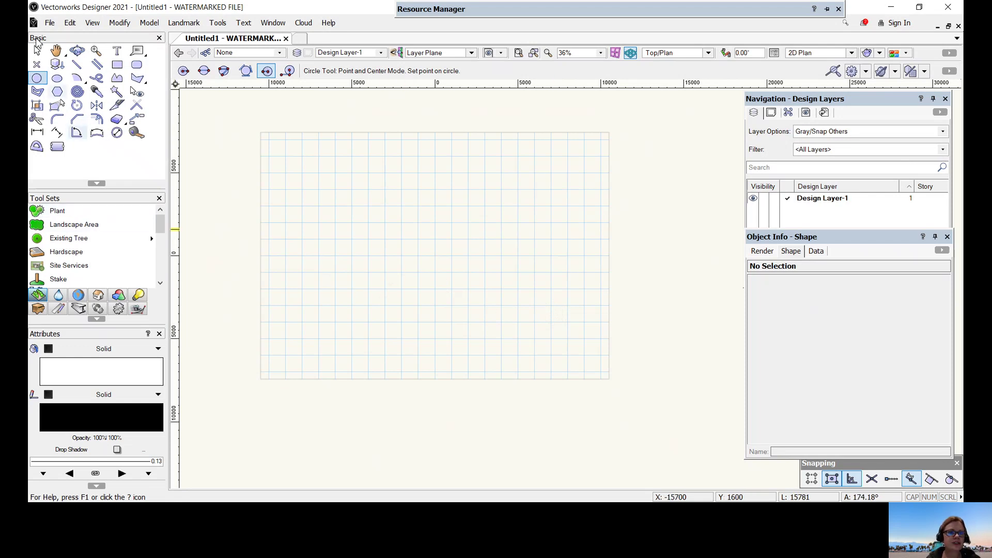
Review the document preferences for display, dimensions, resolution, plane mode and plan shadows, including the available dimension standards.
{"action": "left_click", "coordinate": [50, 24]}
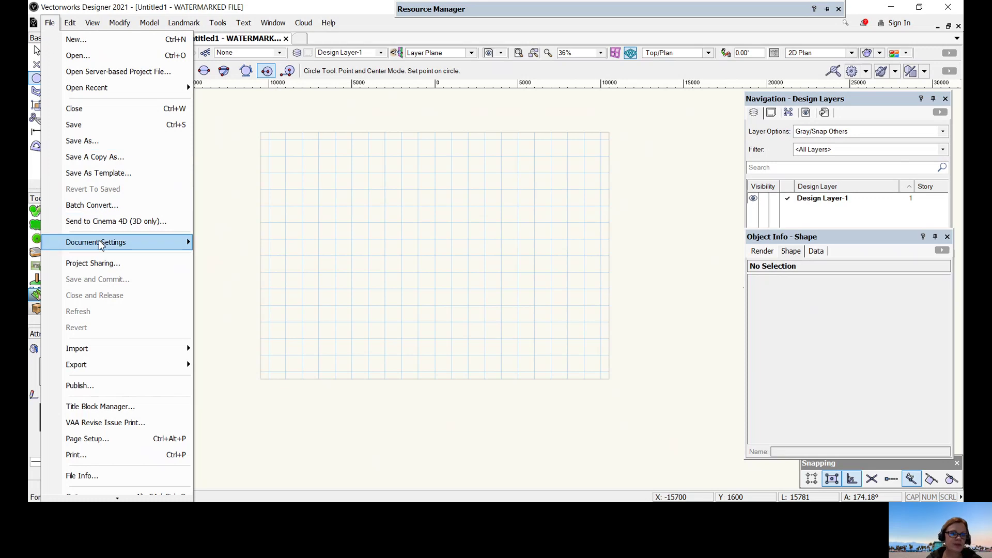
{"action": "mouse_move", "coordinate": [102, 245]}
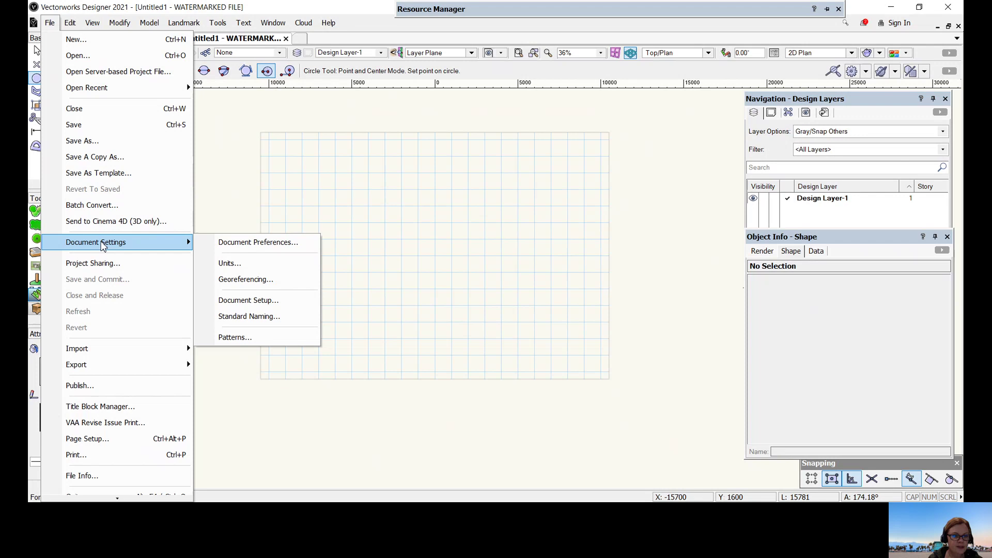
{"action": "left_click", "coordinate": [243, 244]}
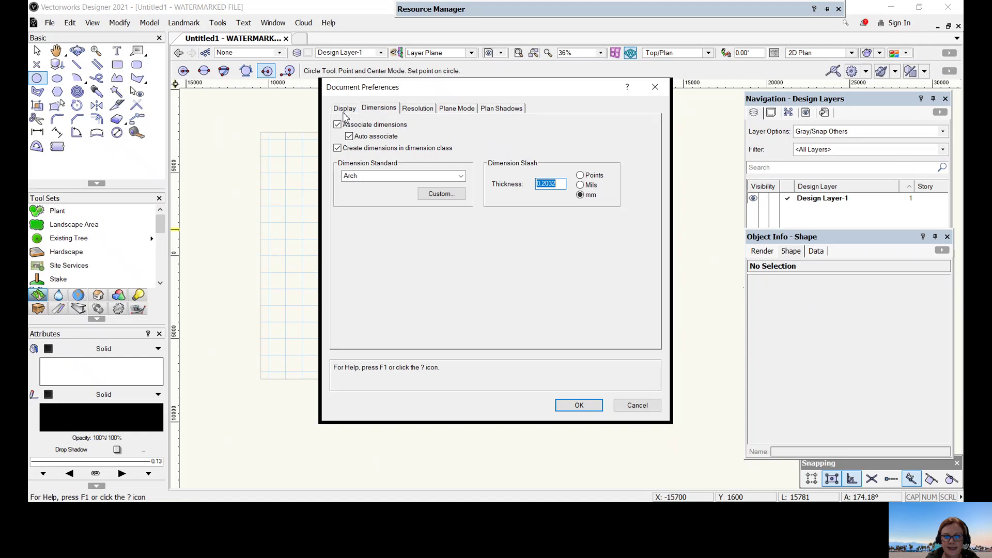
{"action": "left_click", "coordinate": [345, 109]}
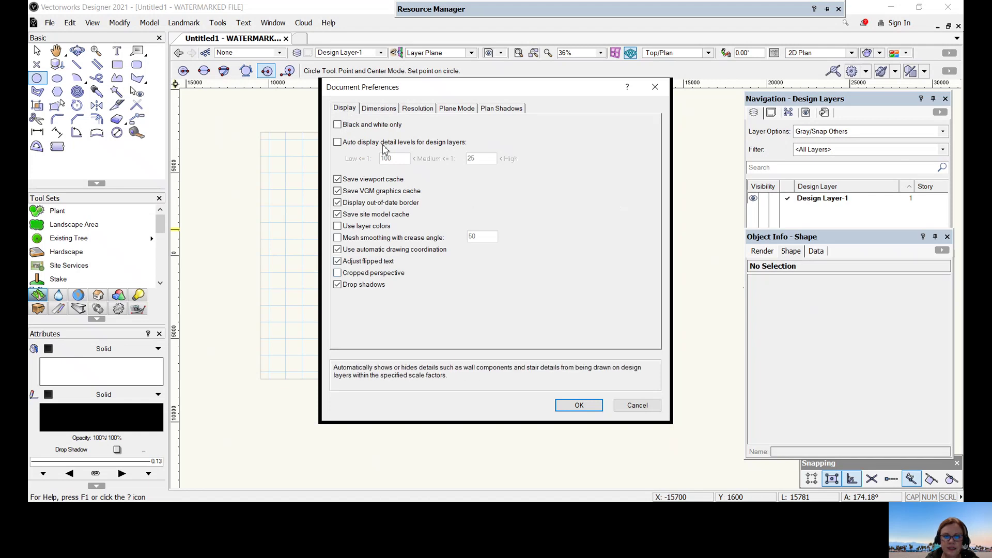
{"action": "left_click", "coordinate": [380, 113]}
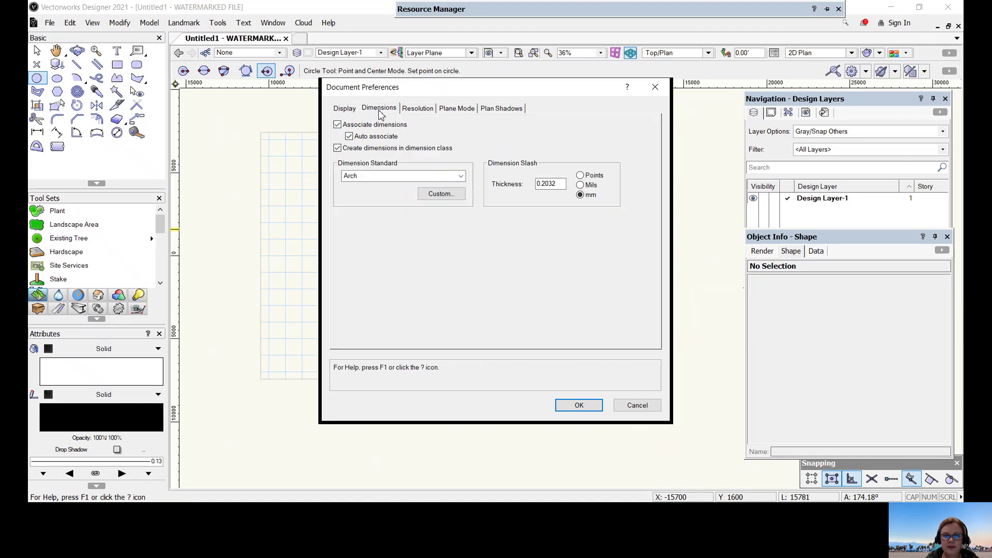
{"action": "left_click", "coordinate": [418, 112]}
{"action": "left_click", "coordinate": [447, 113]}
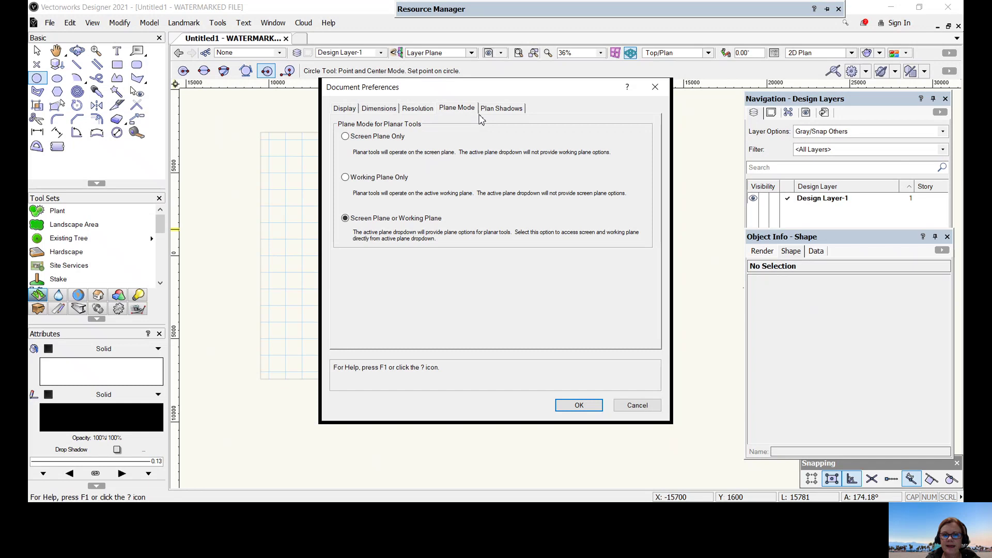
{"action": "left_click", "coordinate": [497, 111]}
{"action": "left_click", "coordinate": [383, 110]}
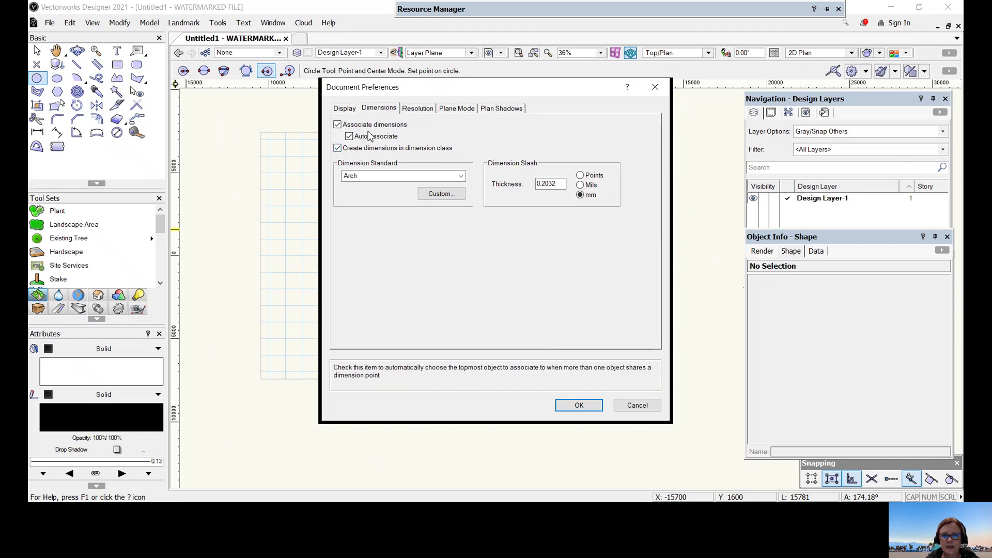
{"action": "left_click", "coordinate": [414, 176]}
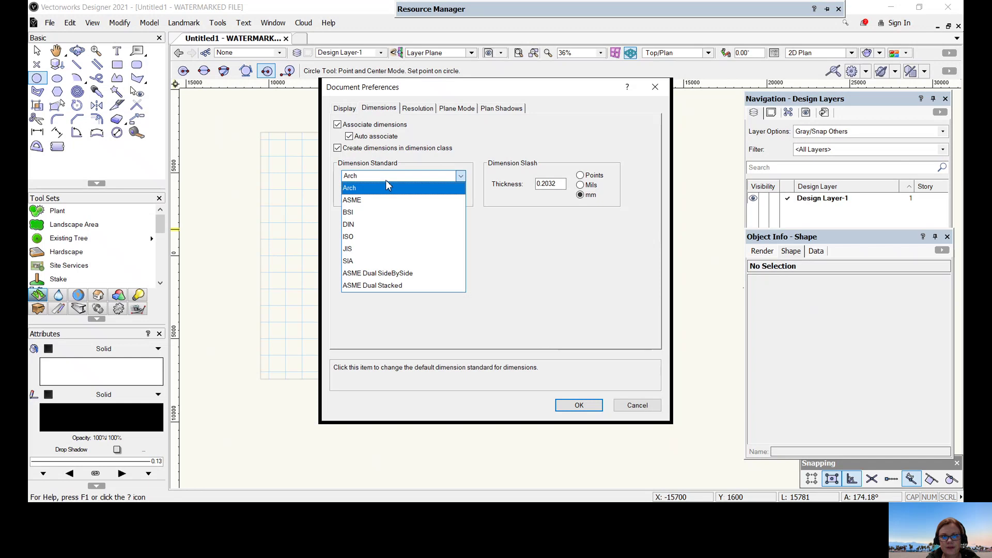
{"action": "left_click", "coordinate": [500, 242]}
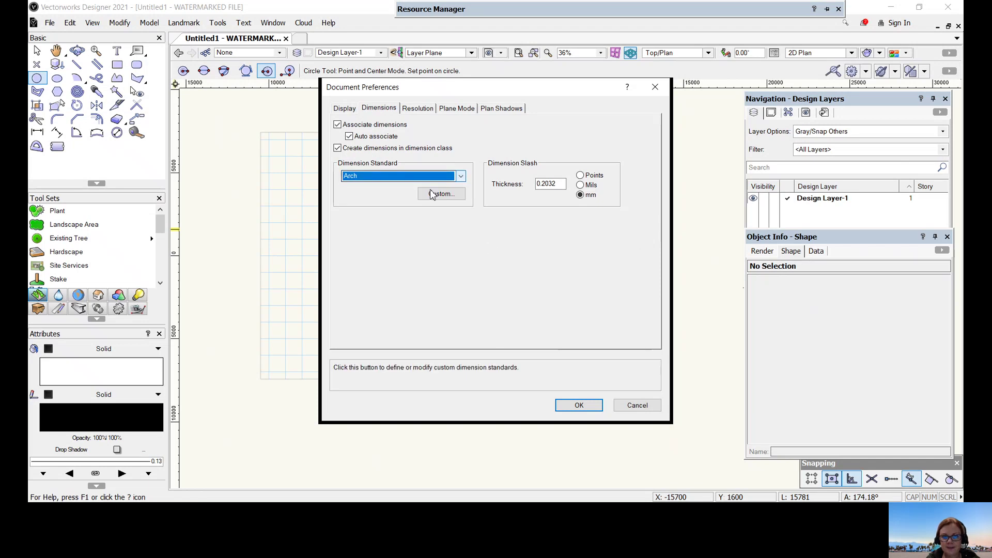
{"action": "left_click", "coordinate": [580, 406]}
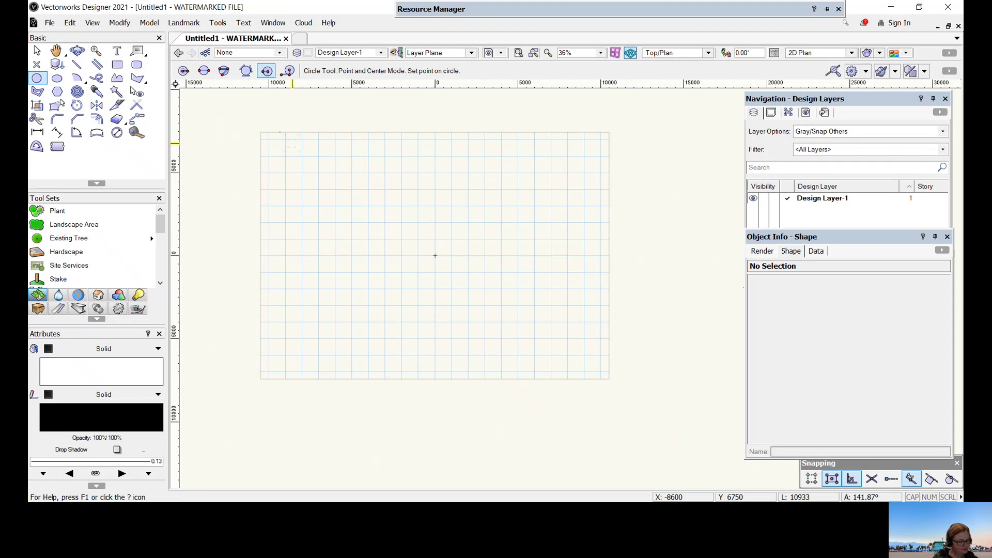
Check the document's dimension units and set the dual dimension length units to Millimeters.
{"action": "left_click", "coordinate": [50, 23]}
{"action": "mouse_move", "coordinate": [126, 242]}
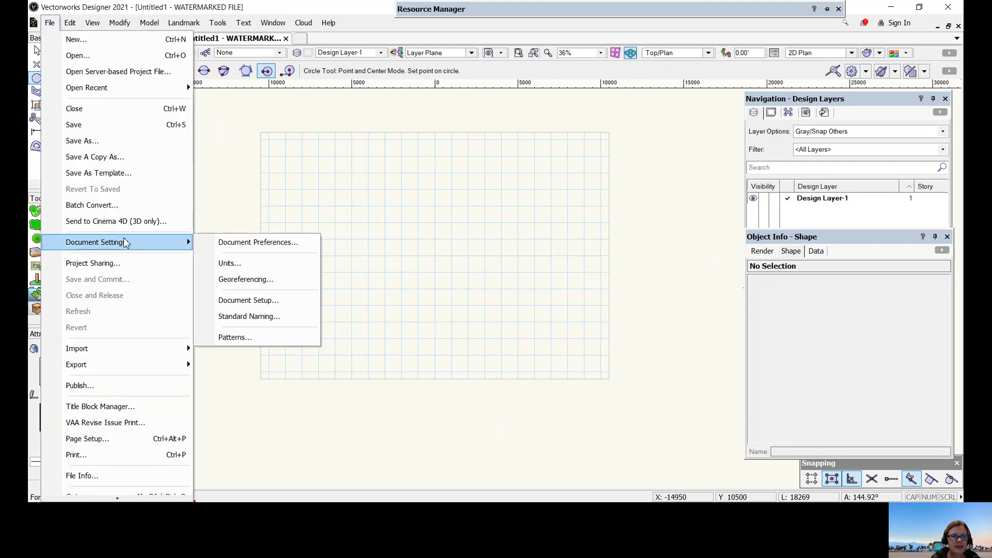
{"action": "left_click", "coordinate": [244, 266]}
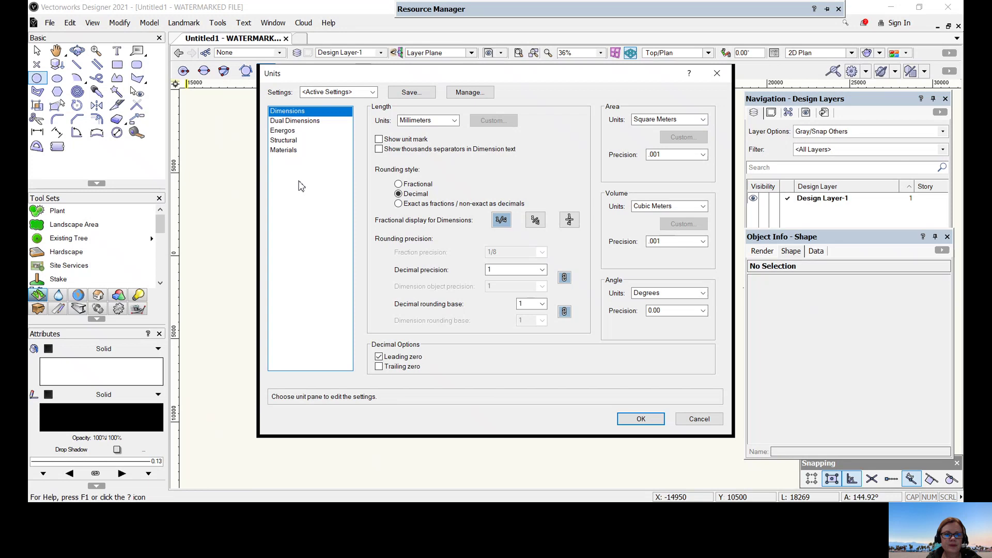
{"action": "left_click", "coordinate": [299, 115]}
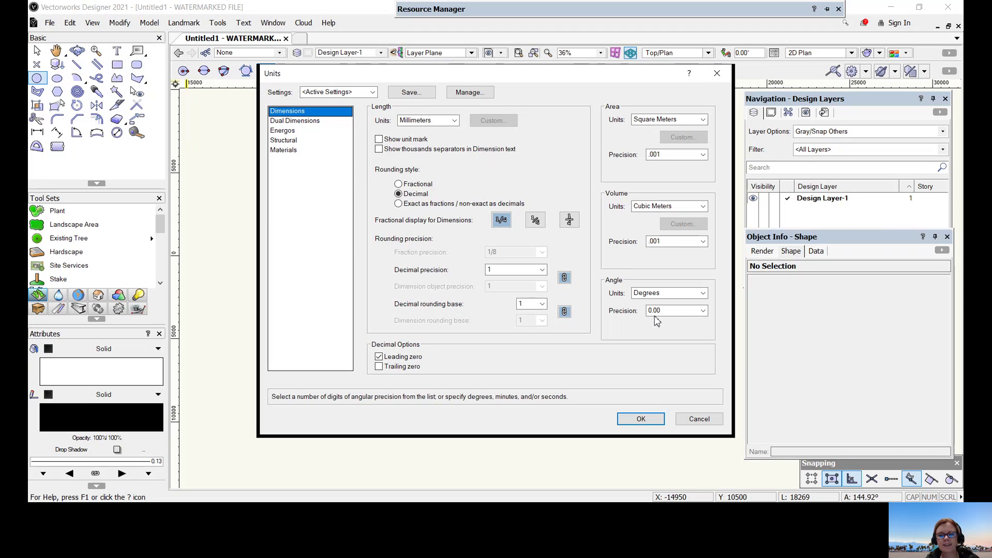
{"action": "left_click", "coordinate": [306, 122]}
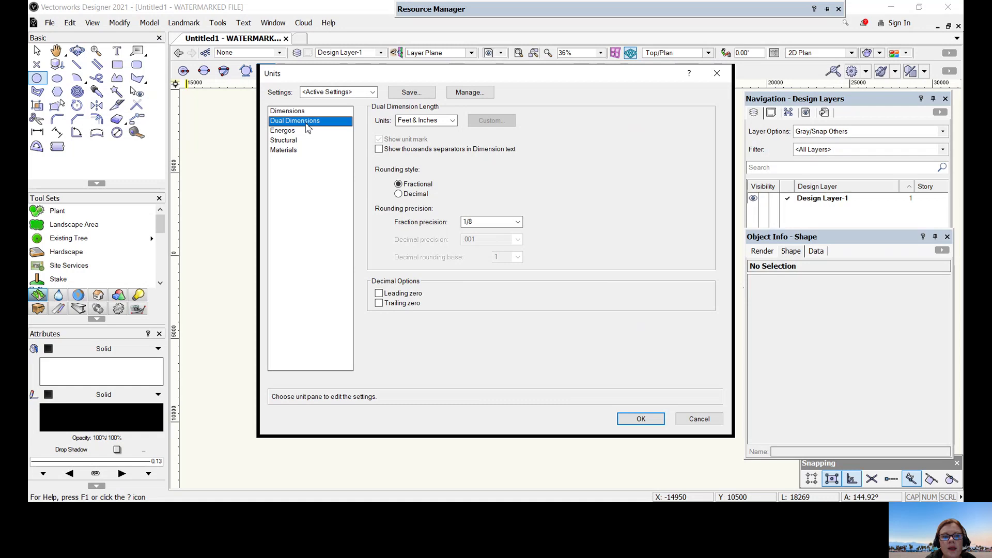
{"action": "left_click", "coordinate": [453, 124]}
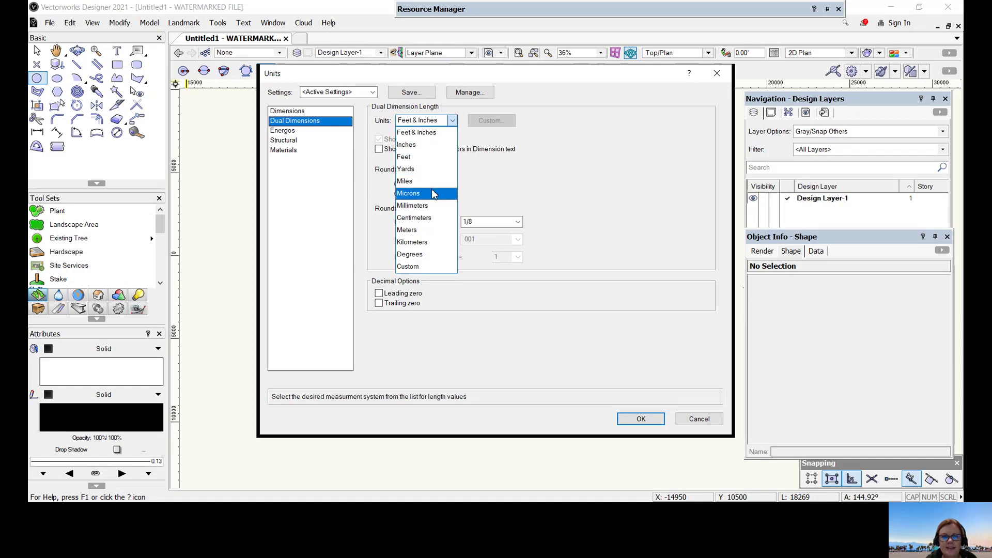
{"action": "left_click", "coordinate": [439, 205]}
Review the Energos, Structural and Materials unit settings, and apply the document's units.
{"action": "left_click", "coordinate": [283, 132]}
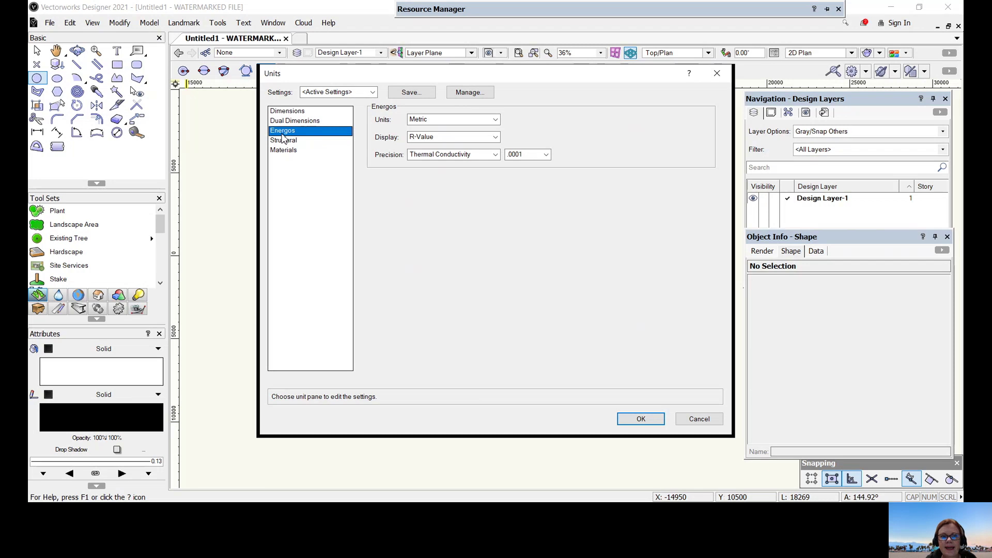
{"action": "left_click", "coordinate": [282, 142]}
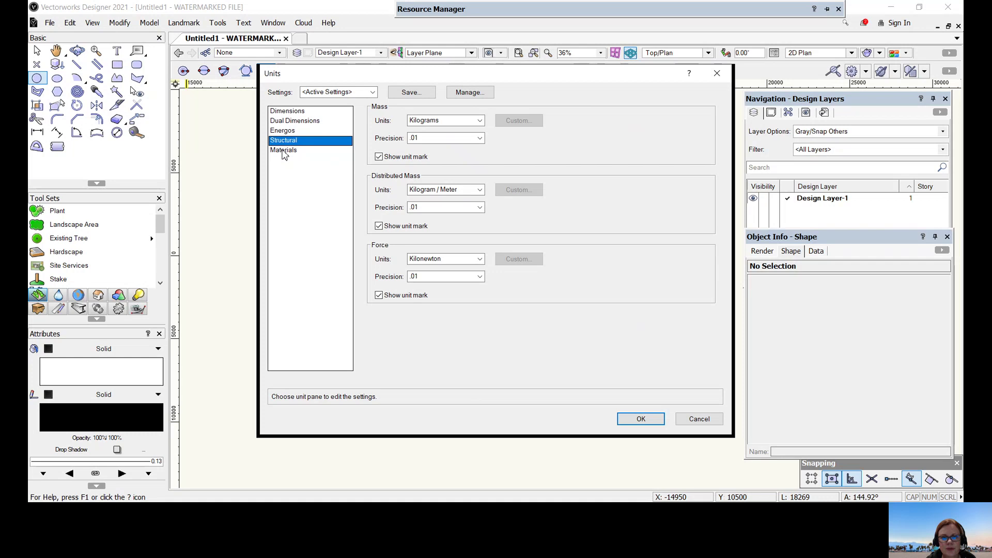
{"action": "left_click", "coordinate": [284, 153]}
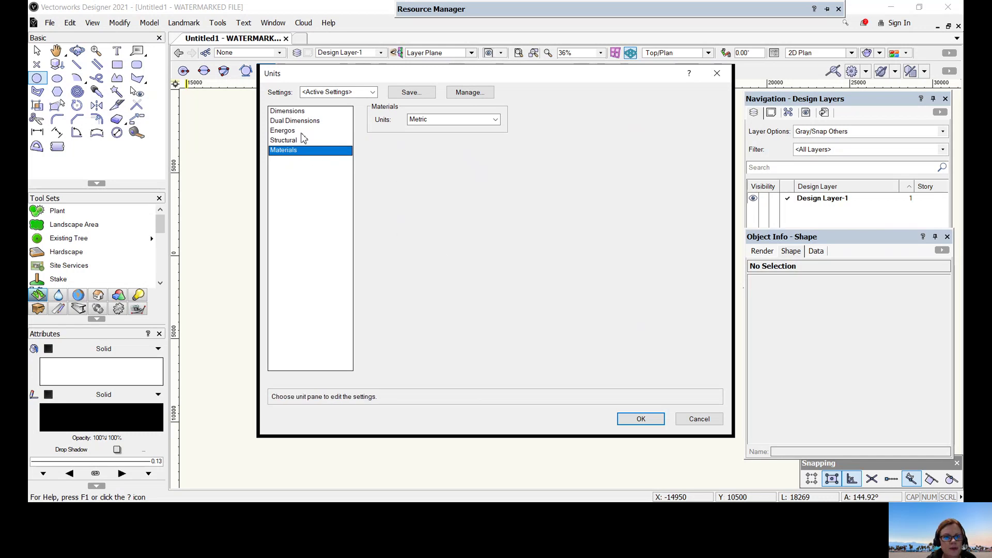
{"action": "left_click", "coordinate": [639, 420]}
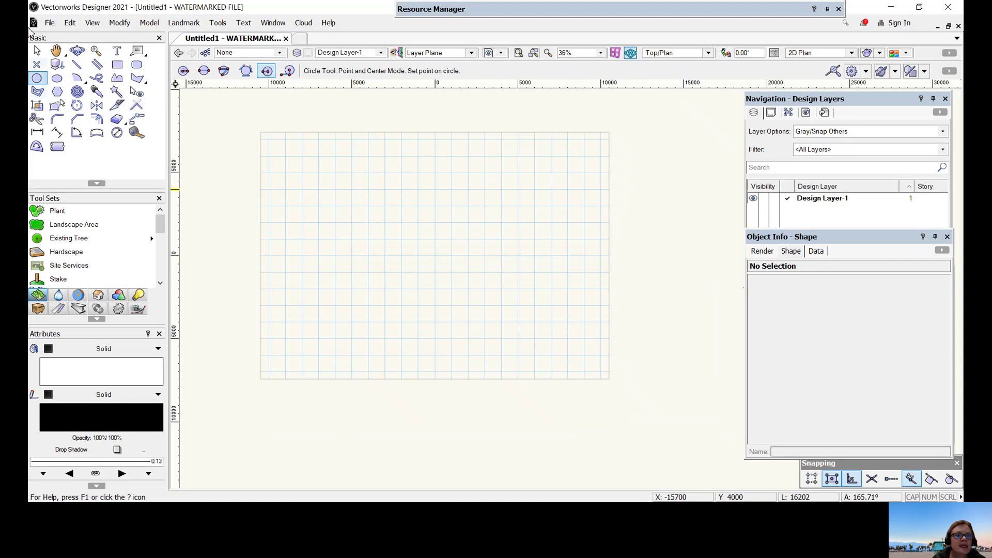
Set the layer scale to 1:1 in the document setup and apply it.
{"action": "left_click", "coordinate": [50, 23]}
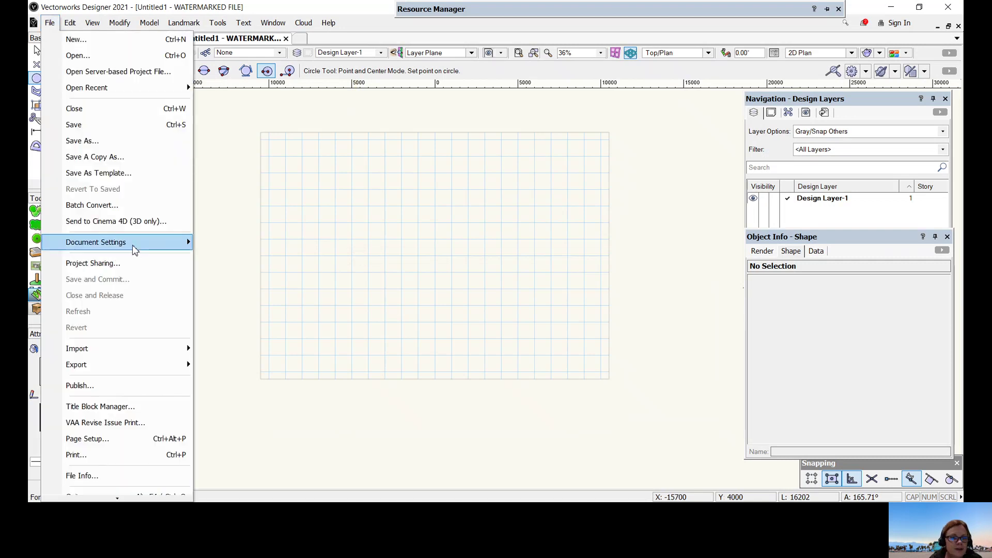
{"action": "mouse_move", "coordinate": [136, 249]}
{"action": "left_click", "coordinate": [222, 298]}
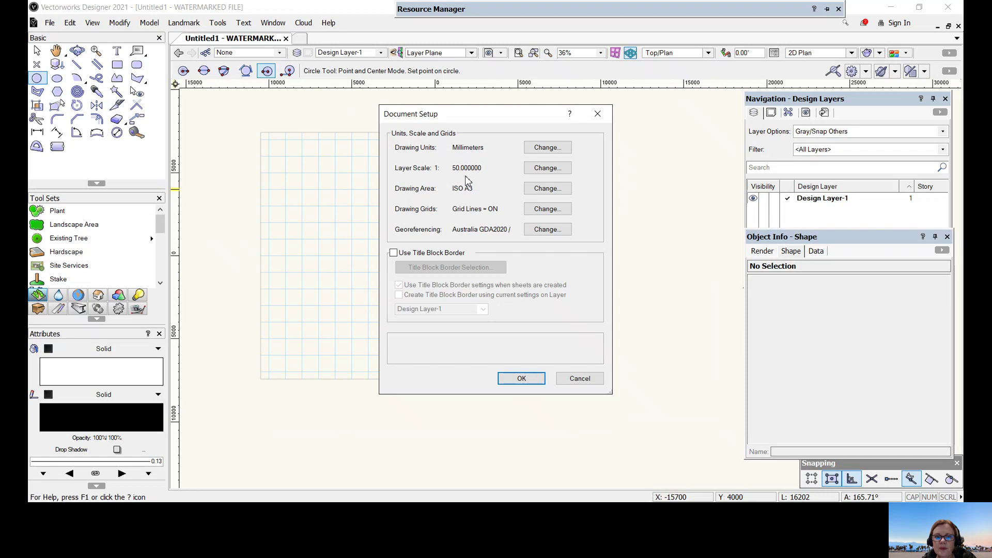
{"action": "left_click", "coordinate": [538, 169]}
{"action": "left_click", "coordinate": [518, 178]}
{"action": "left_click", "coordinate": [577, 346]}
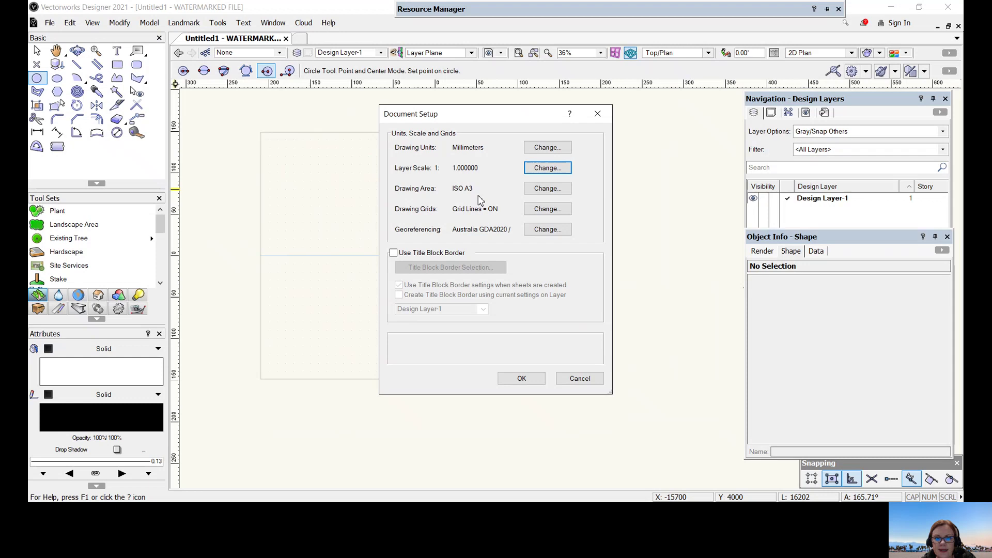
{"action": "left_click", "coordinate": [522, 378]}
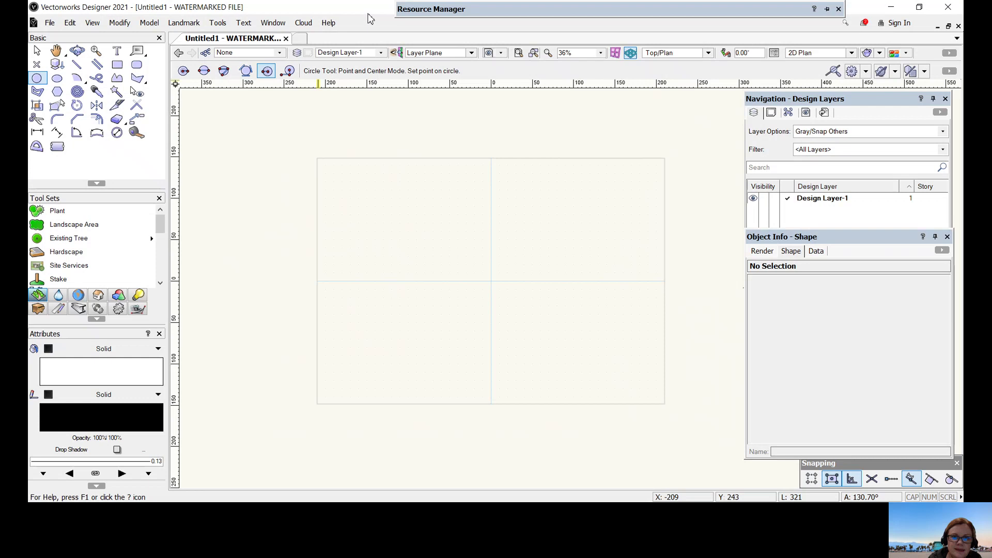
Check which palettes are enabled in the workspace.
{"action": "left_click", "coordinate": [274, 24]}
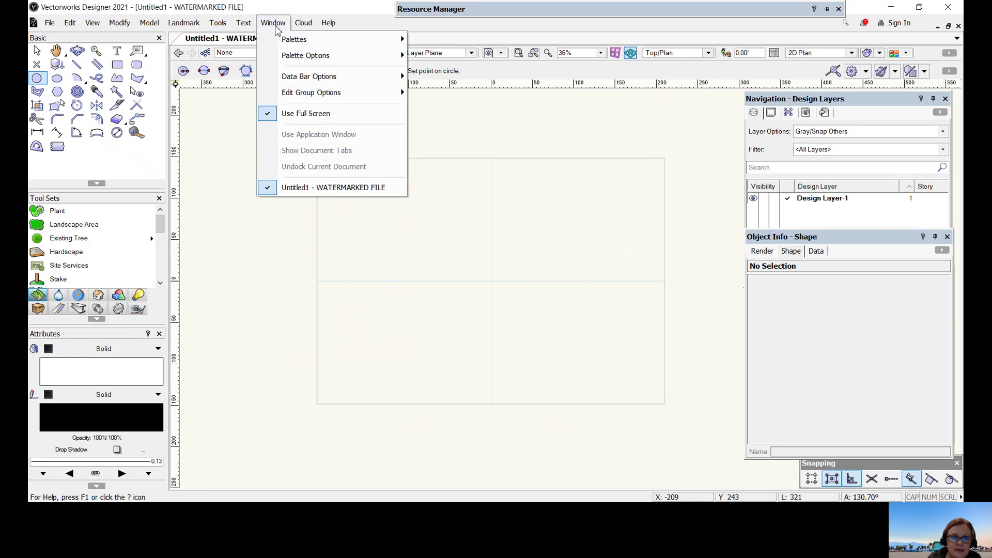
{"action": "mouse_move", "coordinate": [277, 39]}
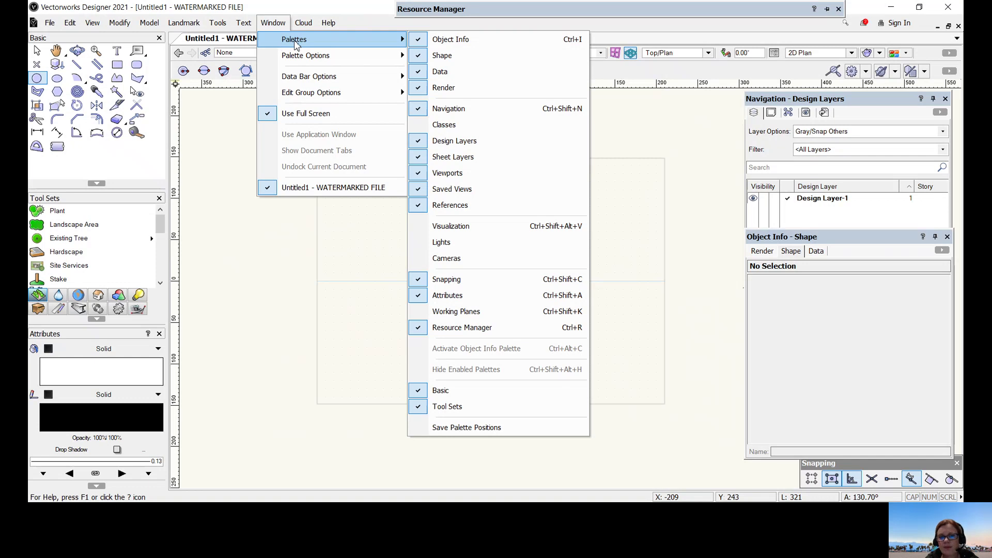
{"action": "left_click", "coordinate": [316, 255]}
{"action": "left_click", "coordinate": [318, 255]}
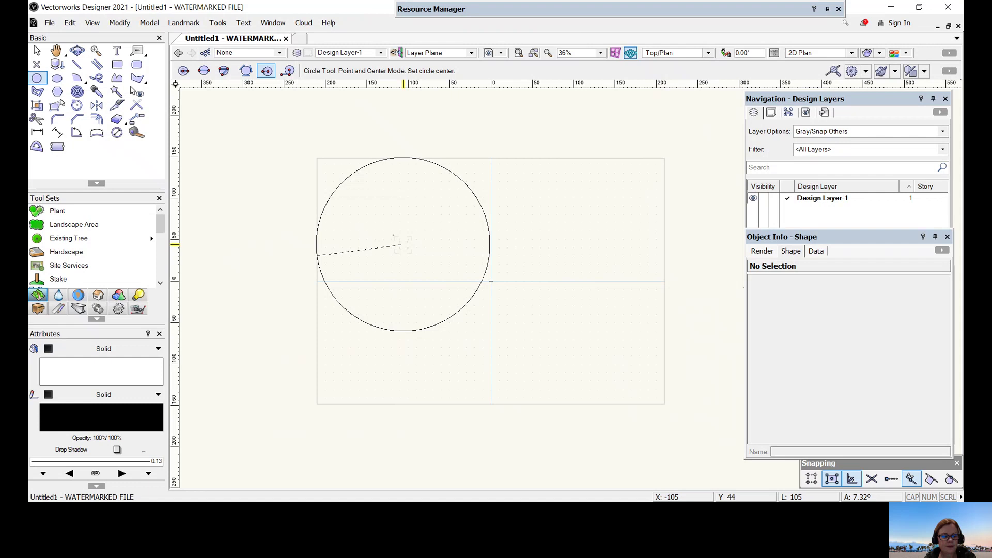
Rearrange the Navigation and Object Info palettes, trying auto-hide on Object Info and placing it directly beneath Navigation.
{"action": "left_click", "coordinate": [794, 102]}
{"action": "left_click_drag", "start_coordinate": [791, 100], "coordinate": [822, 88]}
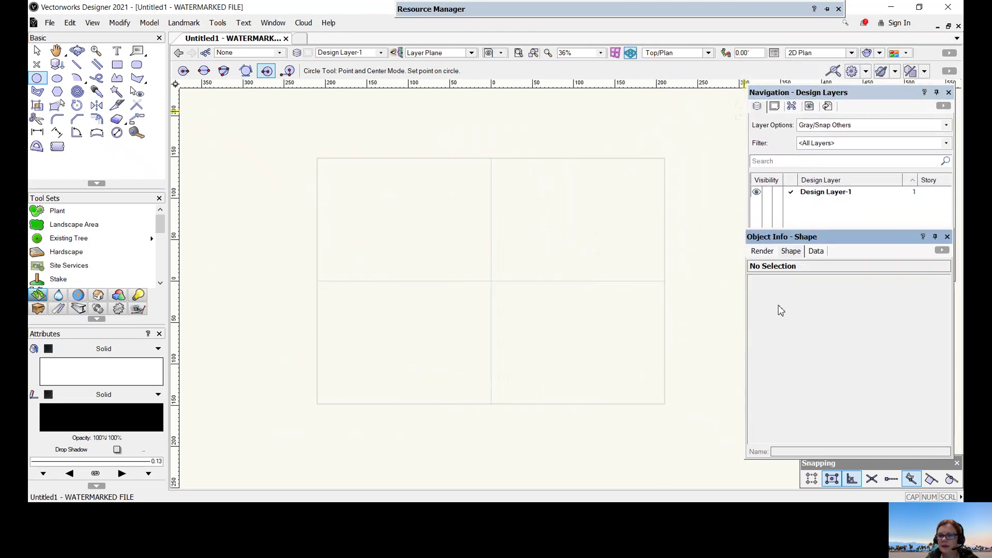
{"action": "left_click_drag", "start_coordinate": [821, 239], "coordinate": [448, 125]}
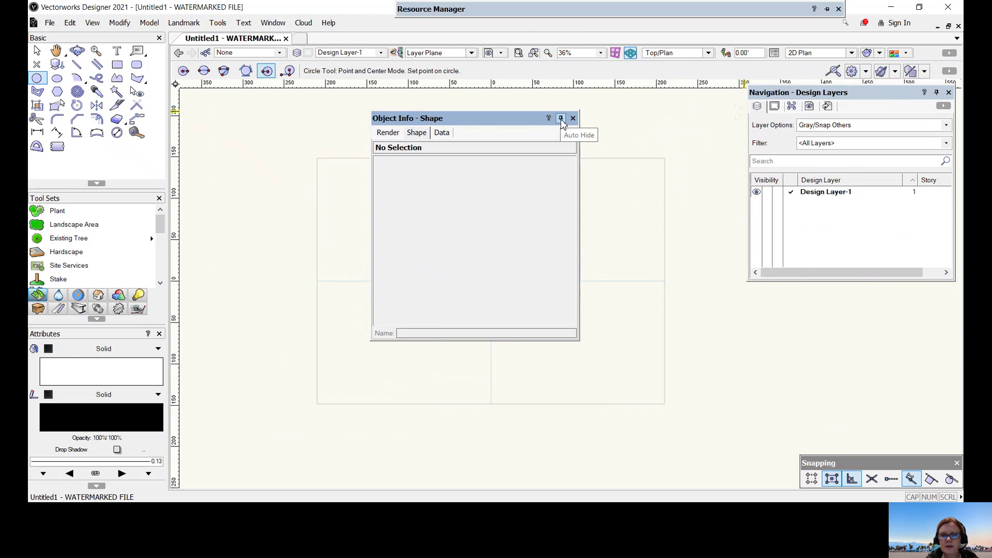
{"action": "left_click", "coordinate": [562, 119]}
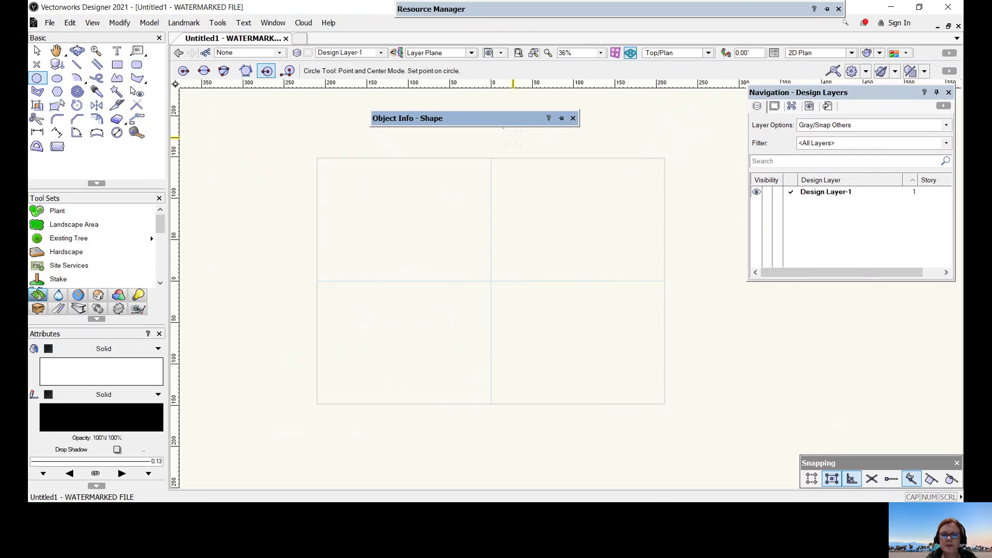
{"action": "mouse_move", "coordinate": [476, 119]}
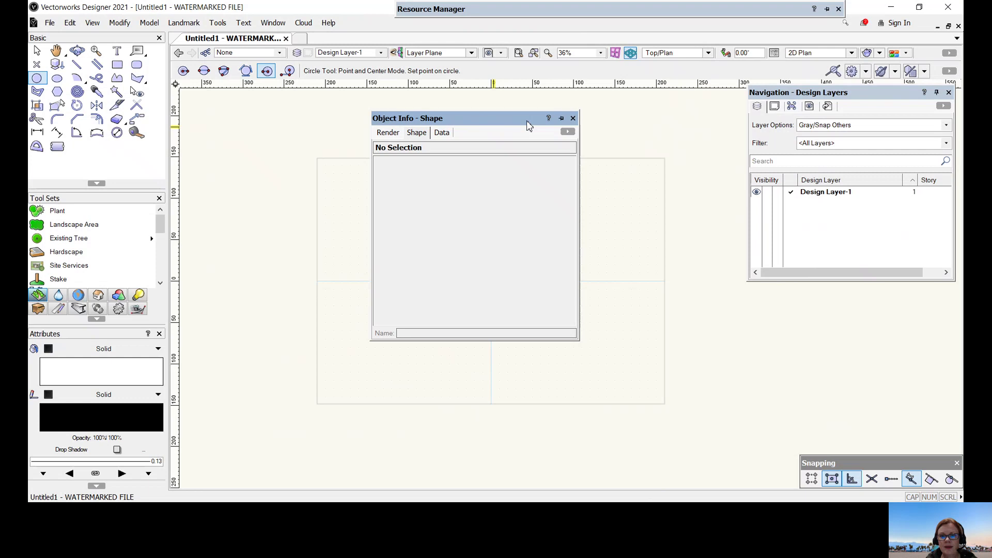
{"action": "left_click_drag", "start_coordinate": [502, 118], "coordinate": [879, 256]}
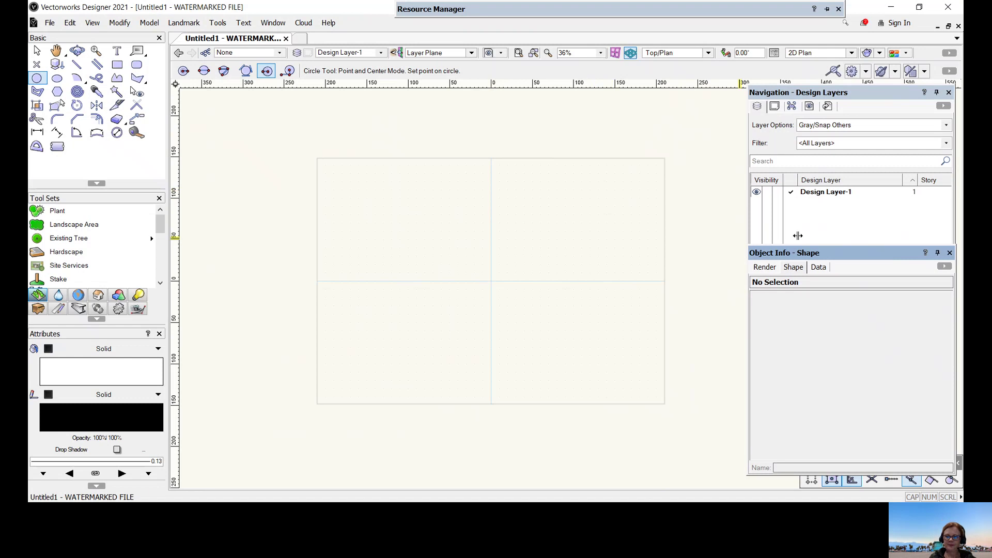
Save the current palette positions to the workspace.
{"action": "left_click", "coordinate": [273, 23]}
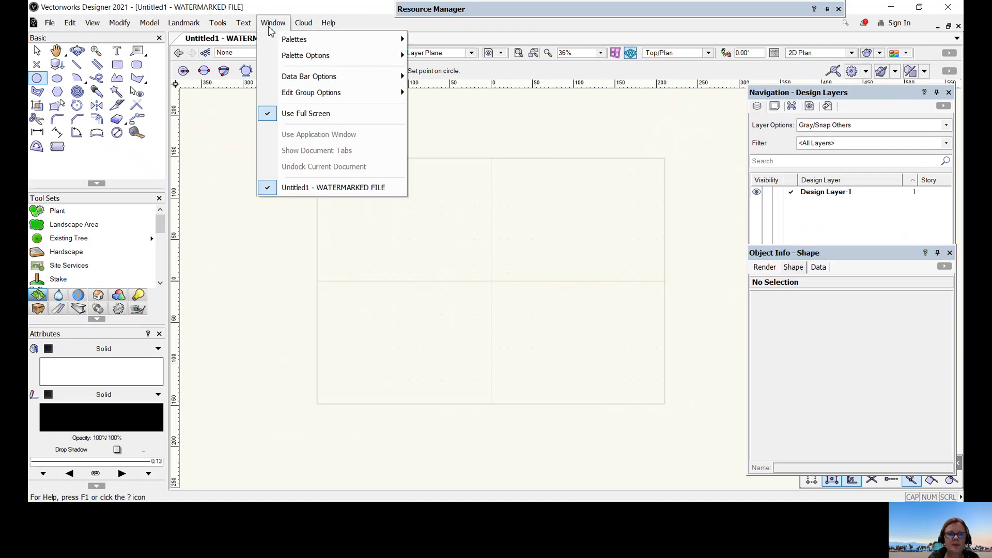
{"action": "mouse_move", "coordinate": [276, 39]}
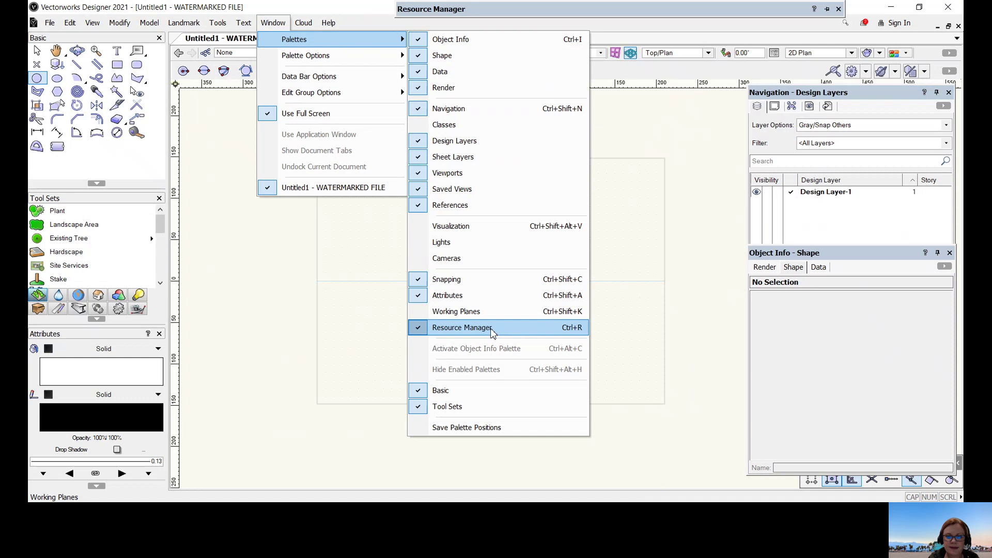
{"action": "left_click", "coordinate": [487, 429]}
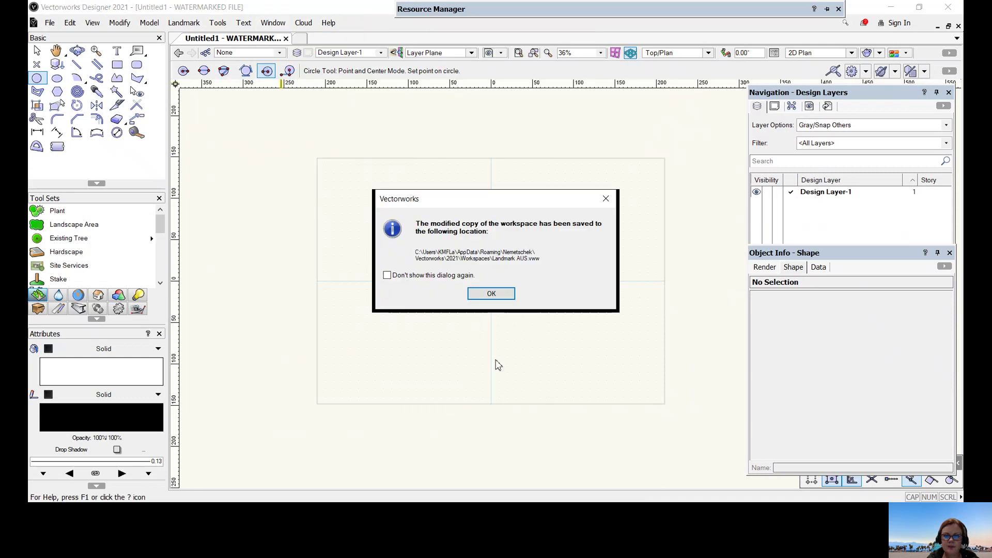
{"action": "left_click", "coordinate": [491, 294]}
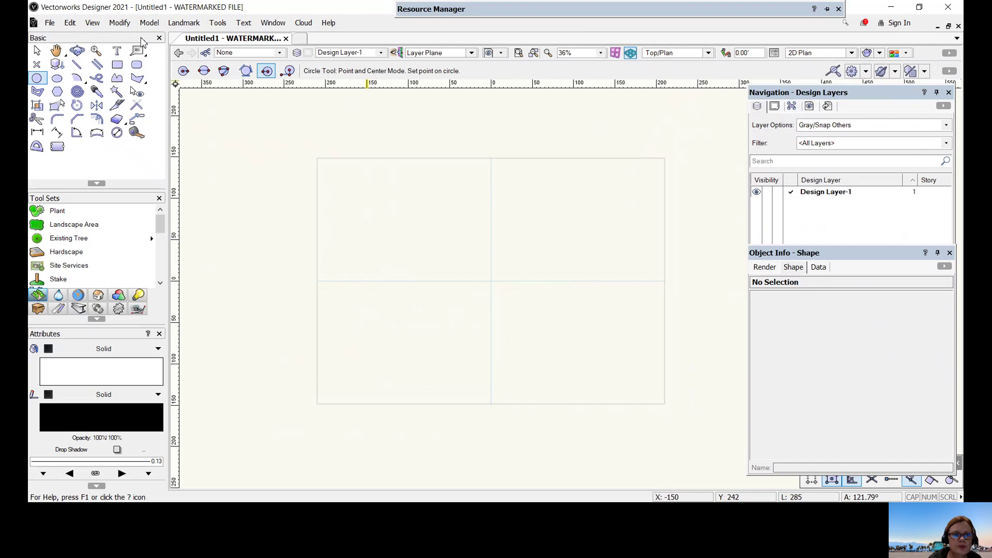
Review the Vectorworks preferences from Edit, Display and Session through Autosave, Interactive, Smart Options Display and Quick Search.
{"action": "left_click", "coordinate": [218, 23]}
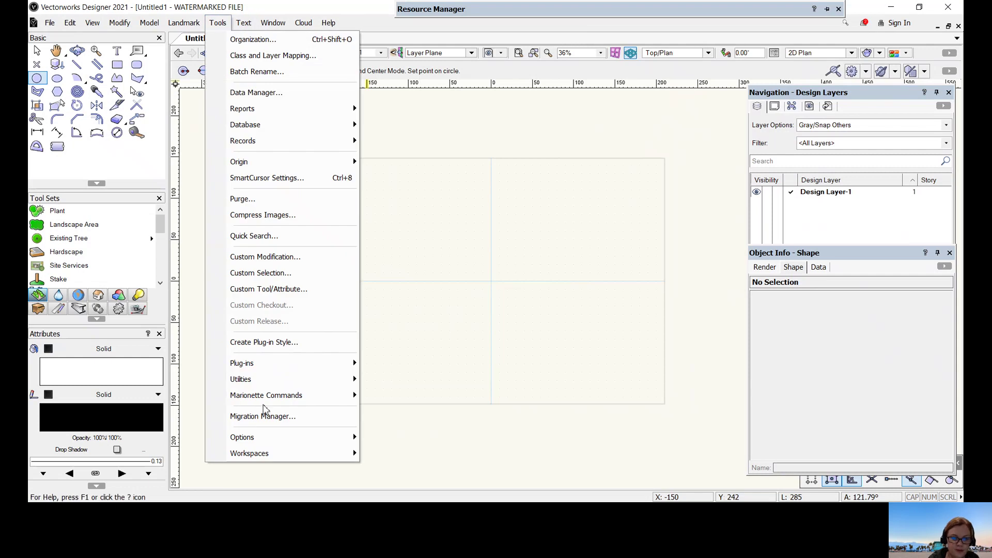
{"action": "mouse_move", "coordinate": [257, 437]}
{"action": "left_click", "coordinate": [377, 438]}
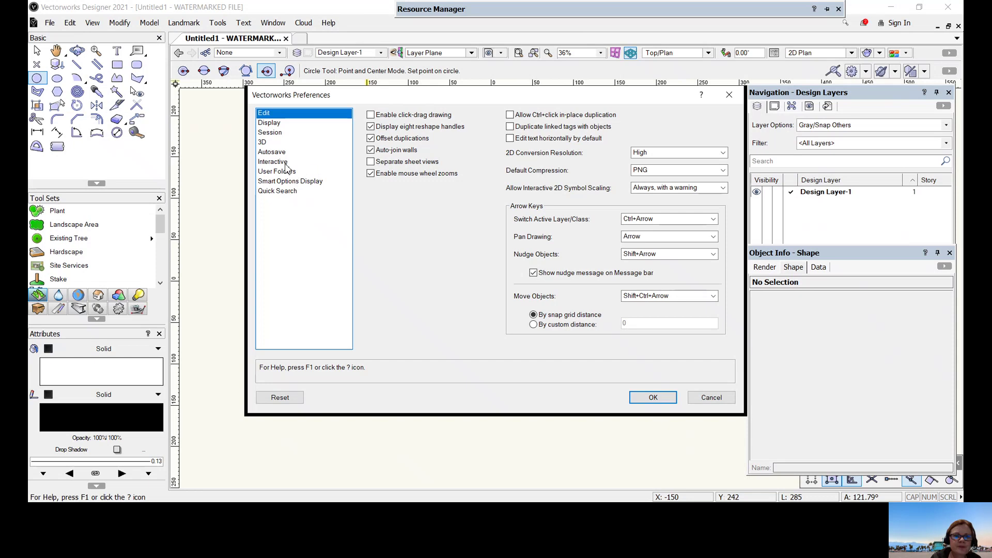
{"action": "left_click", "coordinate": [271, 125]}
{"action": "left_click", "coordinate": [274, 133]}
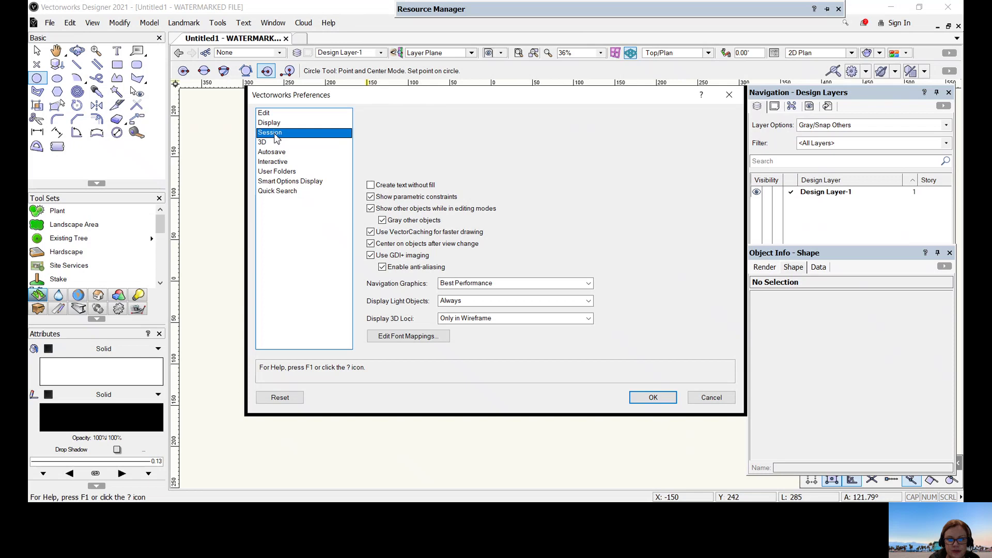
{"action": "left_click", "coordinate": [269, 143]}
{"action": "left_click", "coordinate": [271, 152]}
{"action": "left_click", "coordinate": [272, 162]}
{"action": "left_click", "coordinate": [272, 172]}
{"action": "left_click", "coordinate": [270, 182]}
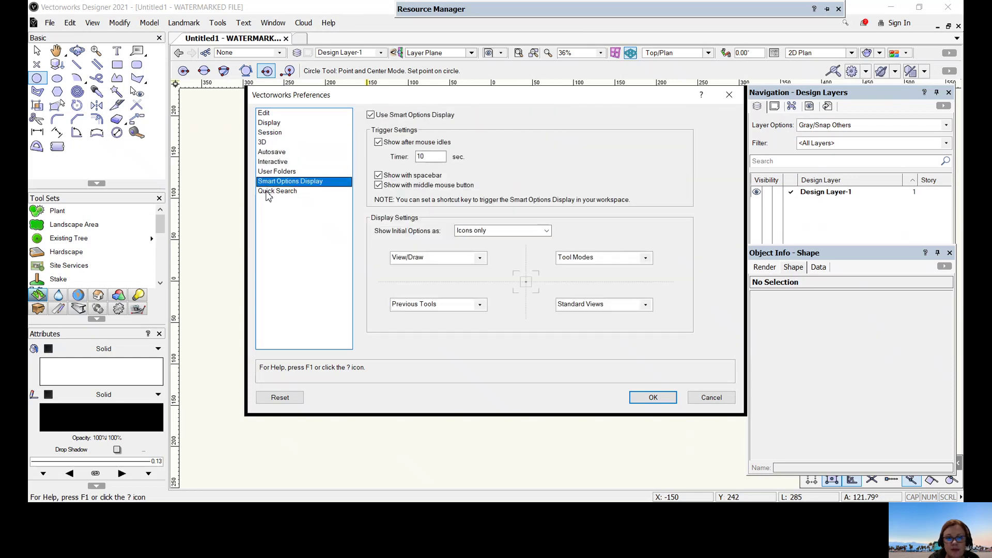
{"action": "left_click", "coordinate": [267, 192]}
{"action": "left_click", "coordinate": [273, 115]}
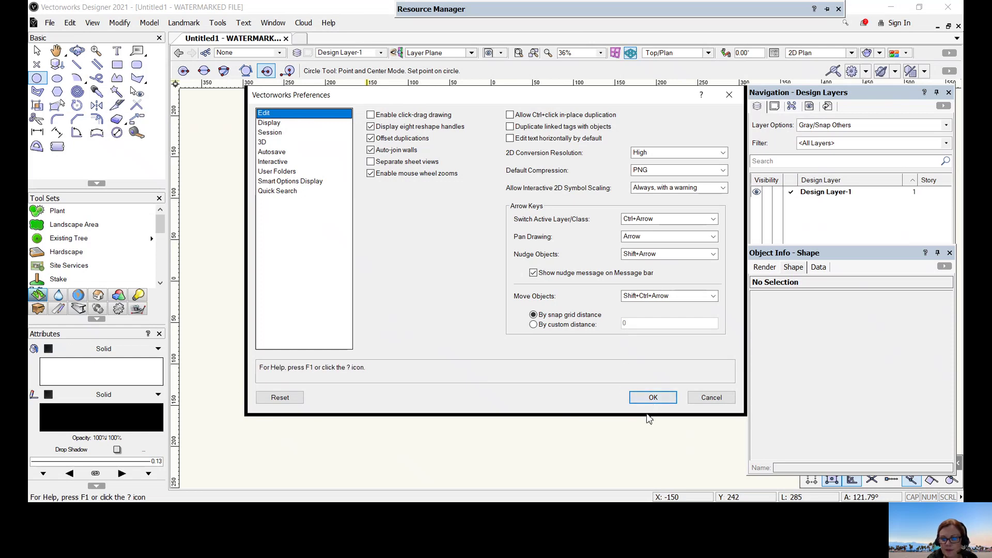
{"action": "left_click", "coordinate": [652, 398]}
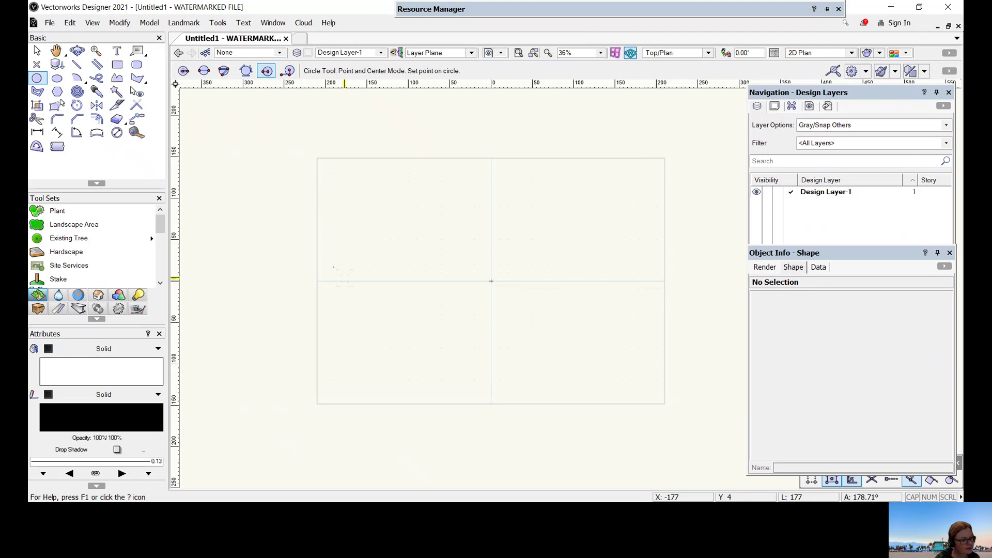
Examine the Landmark AUS workspace's menus, tools and shortcut keys in the Workspace Editor, and accept the workspace as it is.
{"action": "left_click", "coordinate": [218, 27]}
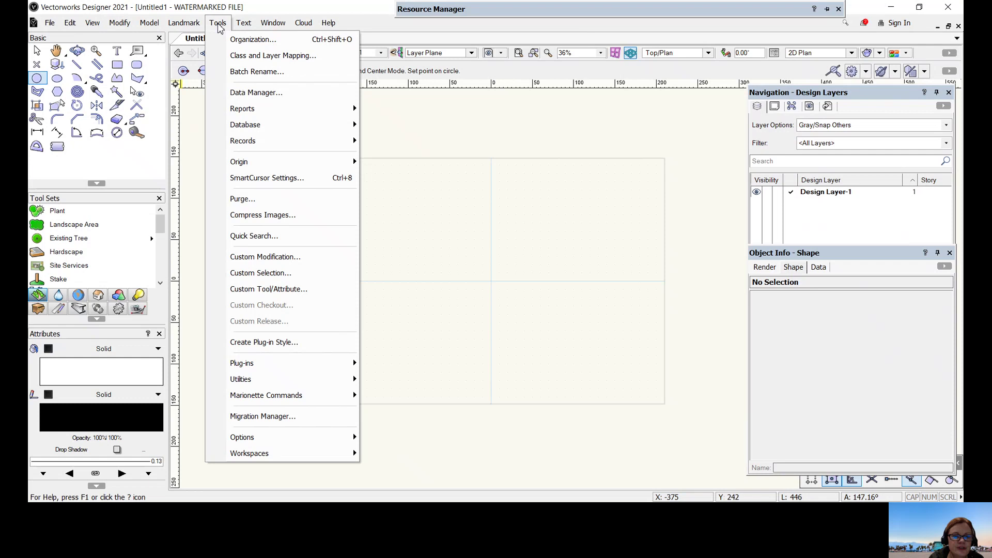
{"action": "mouse_move", "coordinate": [269, 452]}
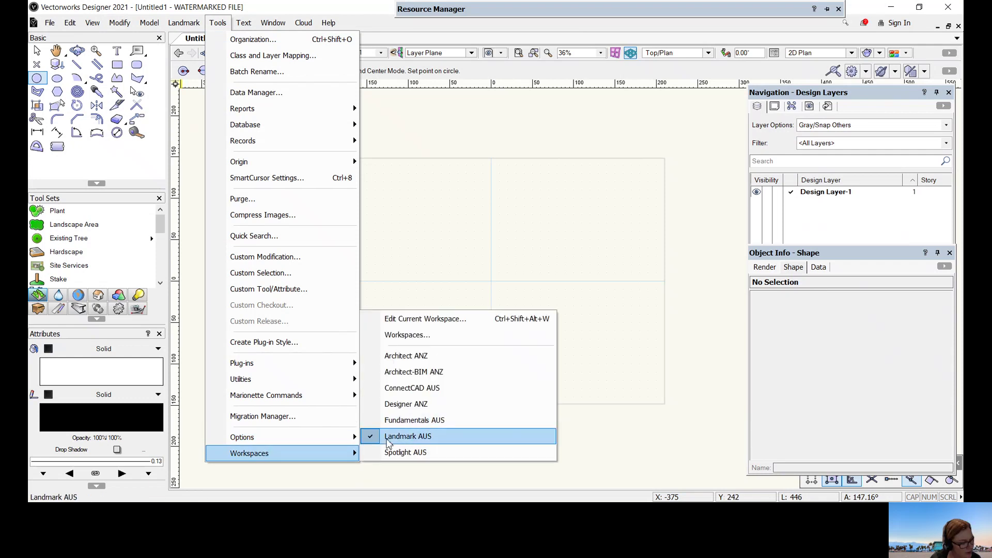
{"action": "left_click", "coordinate": [437, 333]}
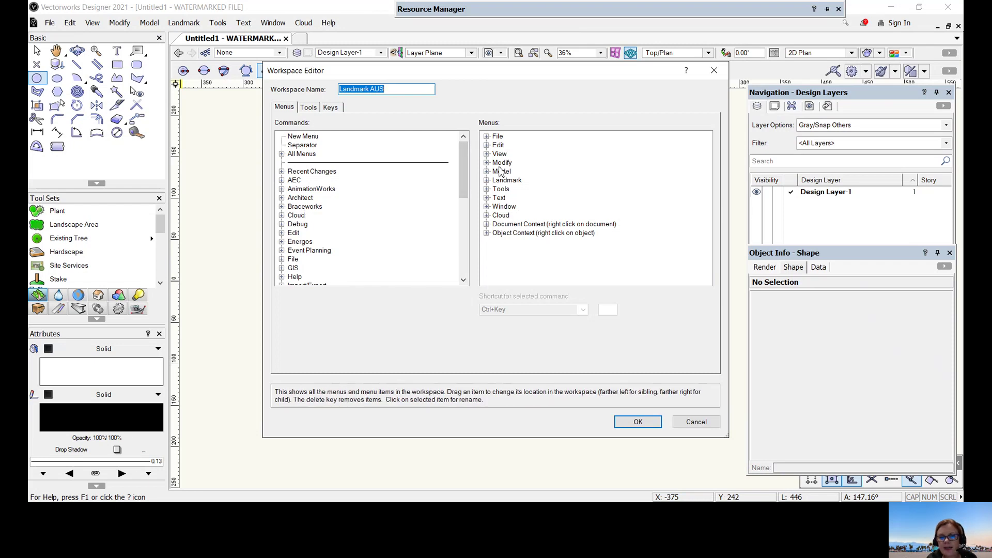
{"action": "left_click", "coordinate": [486, 137]}
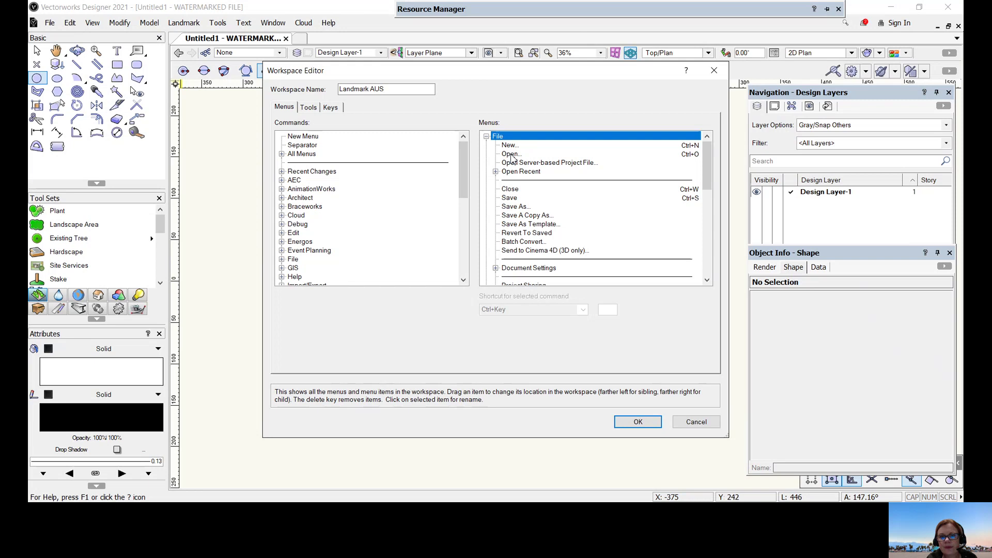
{"action": "scroll", "coordinate": [523, 245], "scroll_direction": "down", "scroll_amount": 2}
{"action": "scroll", "coordinate": [523, 245], "scroll_direction": "up", "scroll_amount": 2}
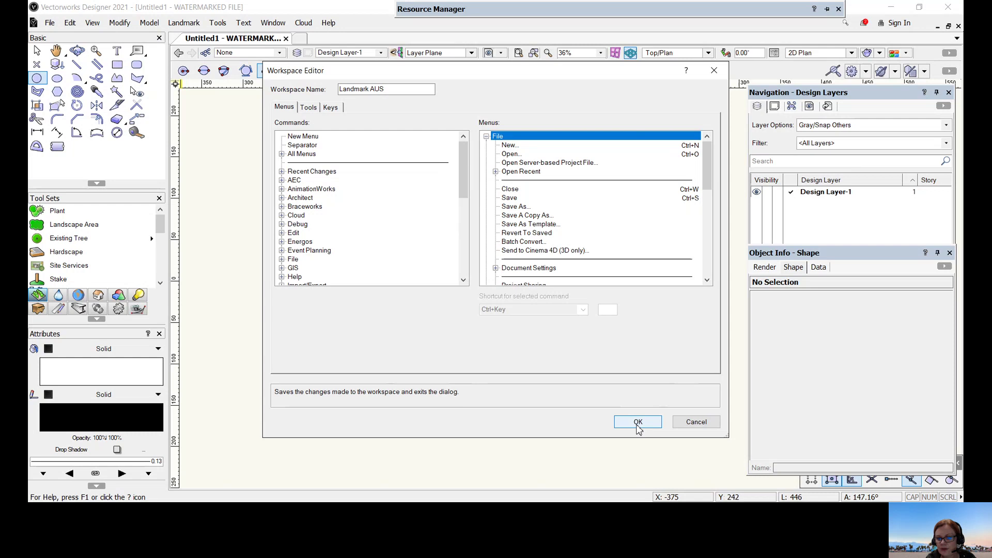
{"action": "left_click", "coordinate": [309, 108]}
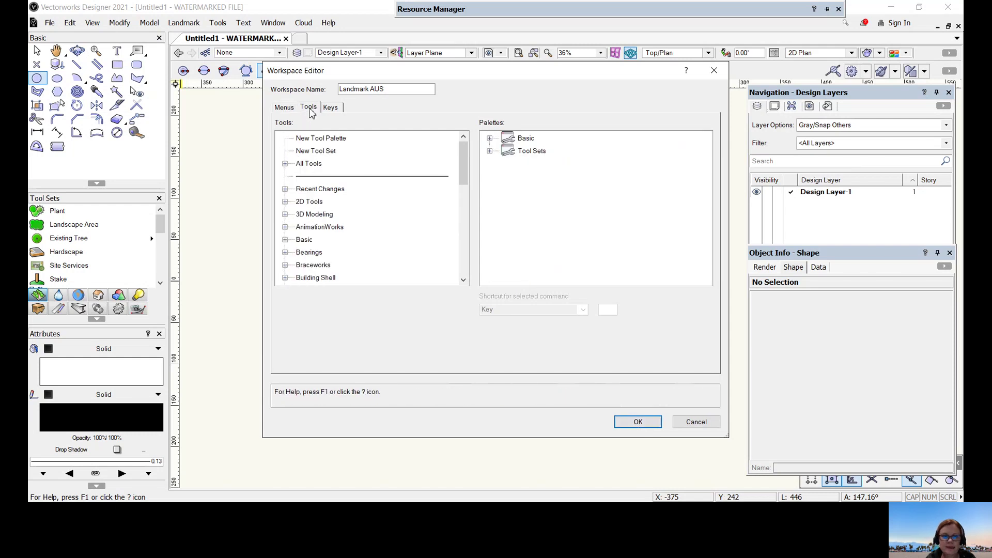
{"action": "left_click", "coordinate": [333, 109]}
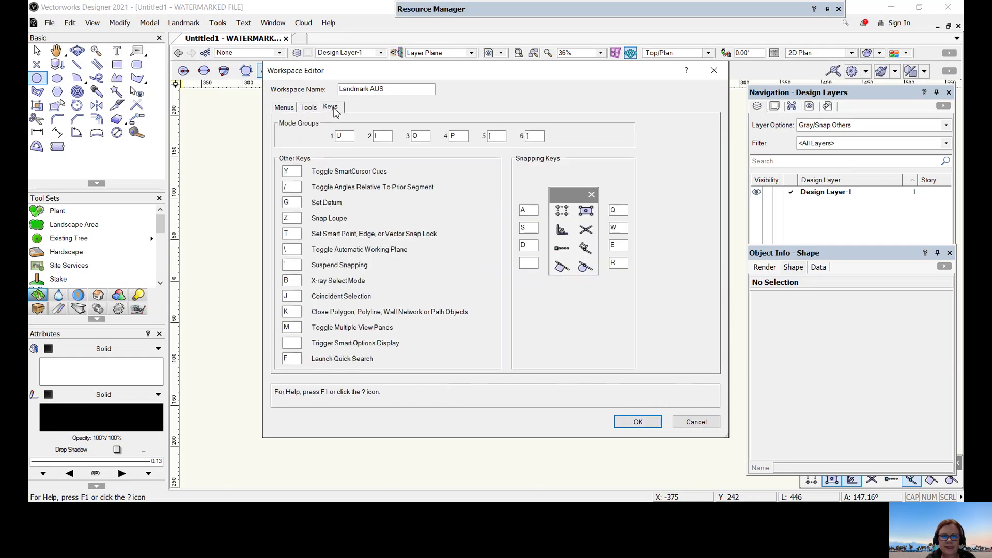
{"action": "left_click", "coordinate": [285, 108]}
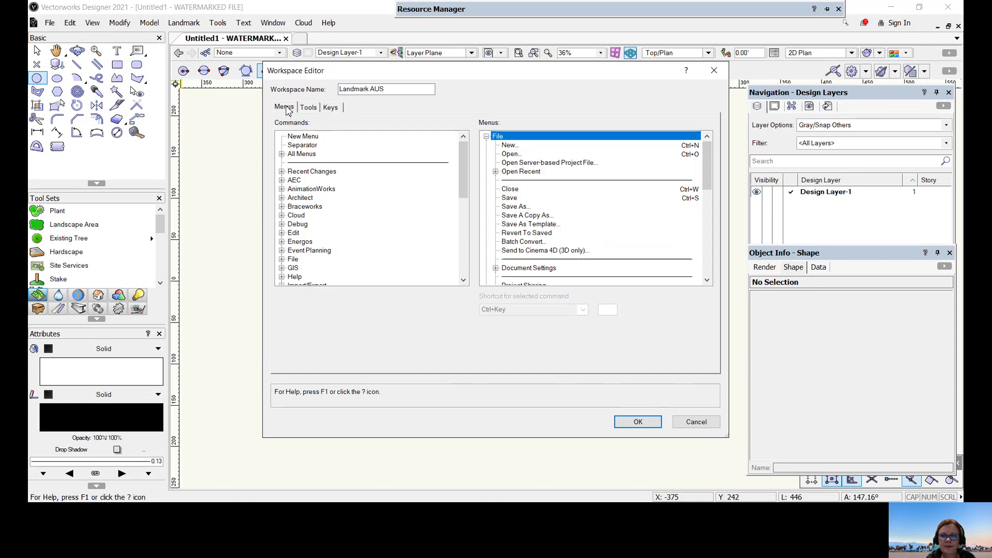
{"action": "left_click", "coordinate": [639, 423]}
{"action": "left_click", "coordinate": [494, 292]}
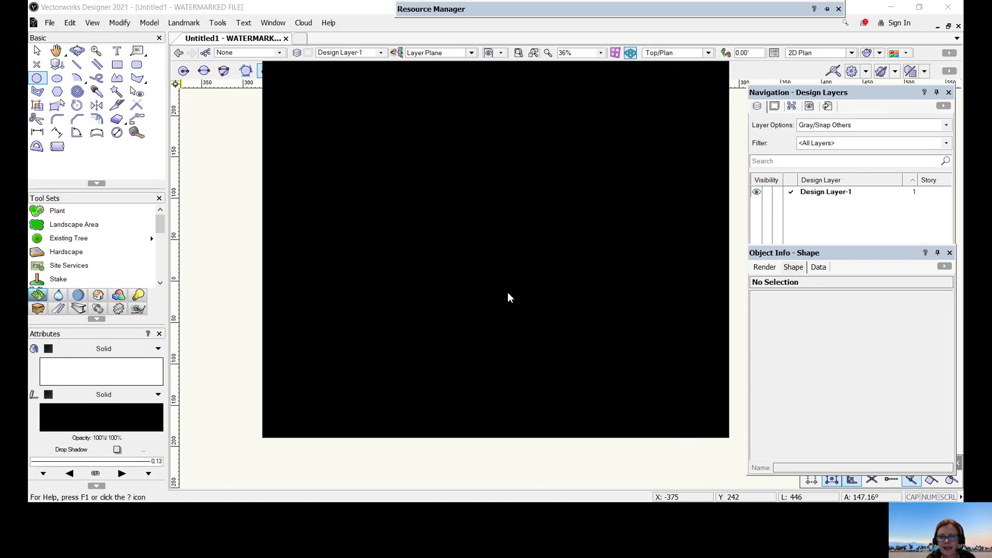
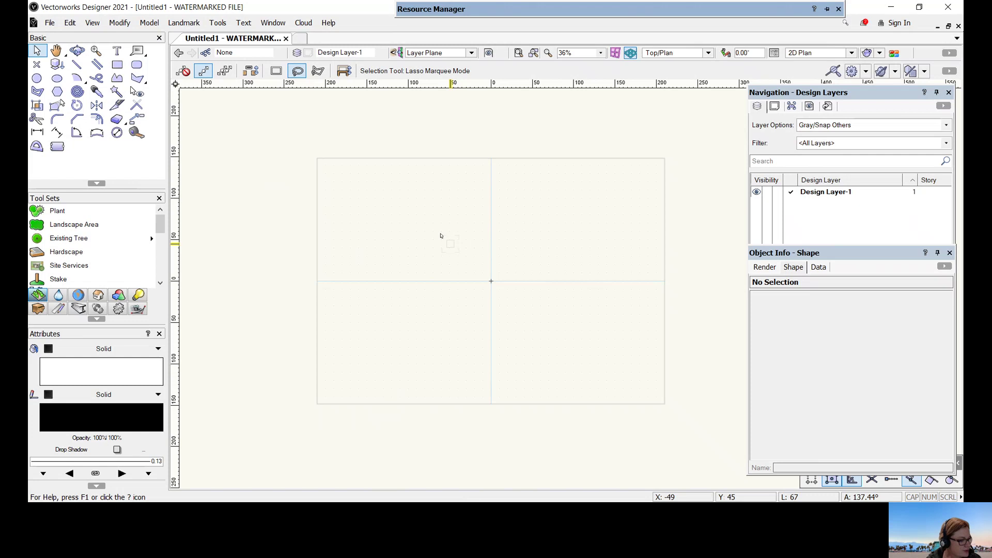
Set the design layer options to Show/Snap/Modify Others.
{"action": "left_click", "coordinate": [800, 97]}
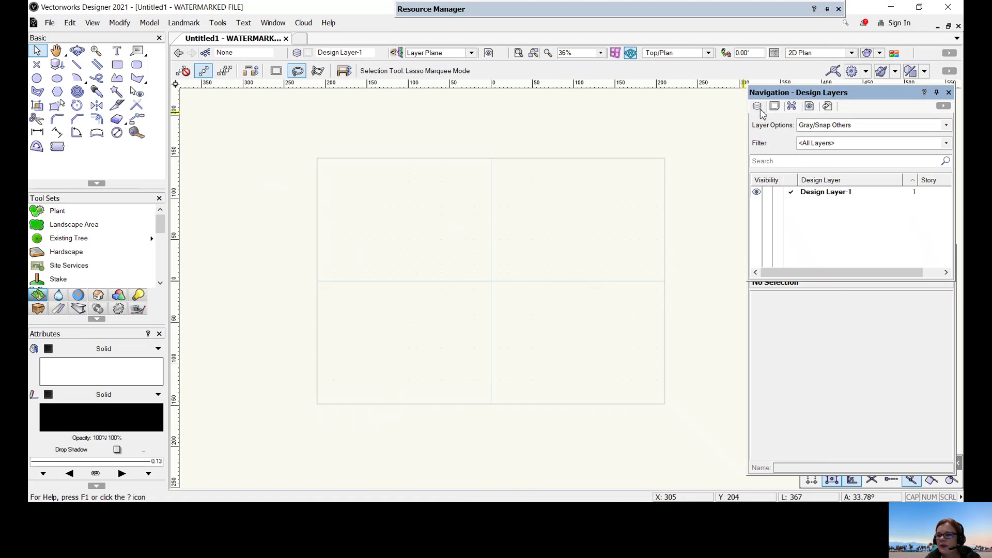
{"action": "left_click", "coordinate": [946, 127]}
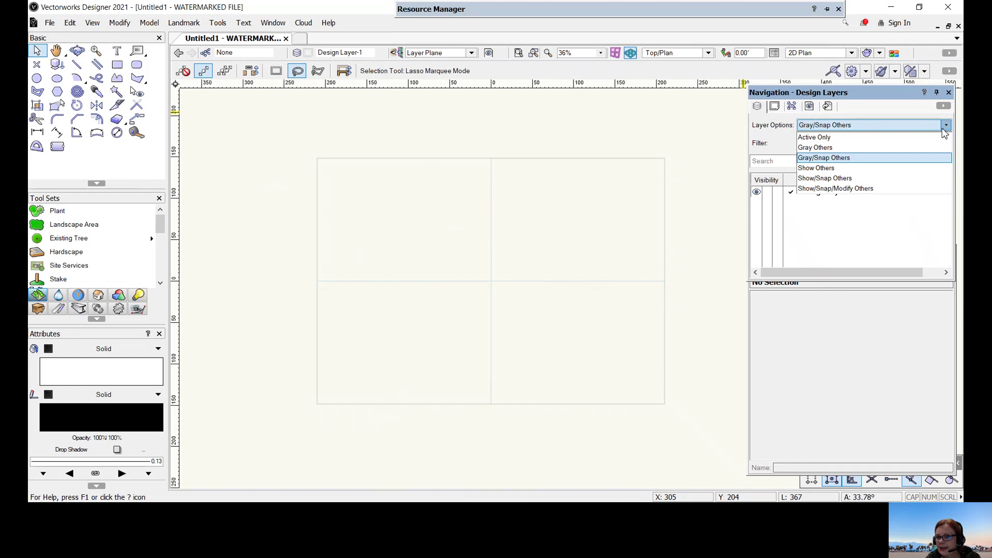
{"action": "left_click", "coordinate": [870, 189]}
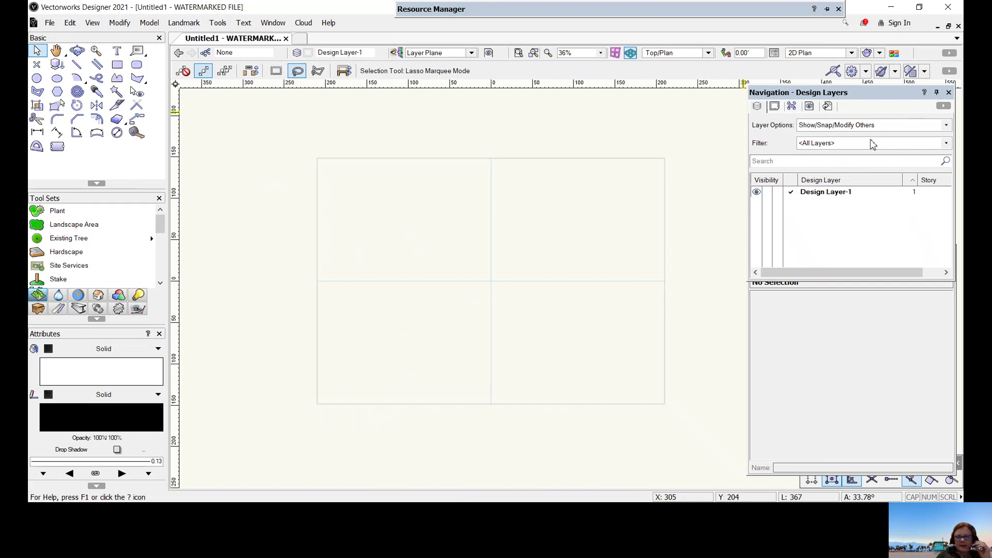
Create a new design layer named PDF.
{"action": "right_click", "coordinate": [830, 196]}
{"action": "right_click", "coordinate": [824, 221]}
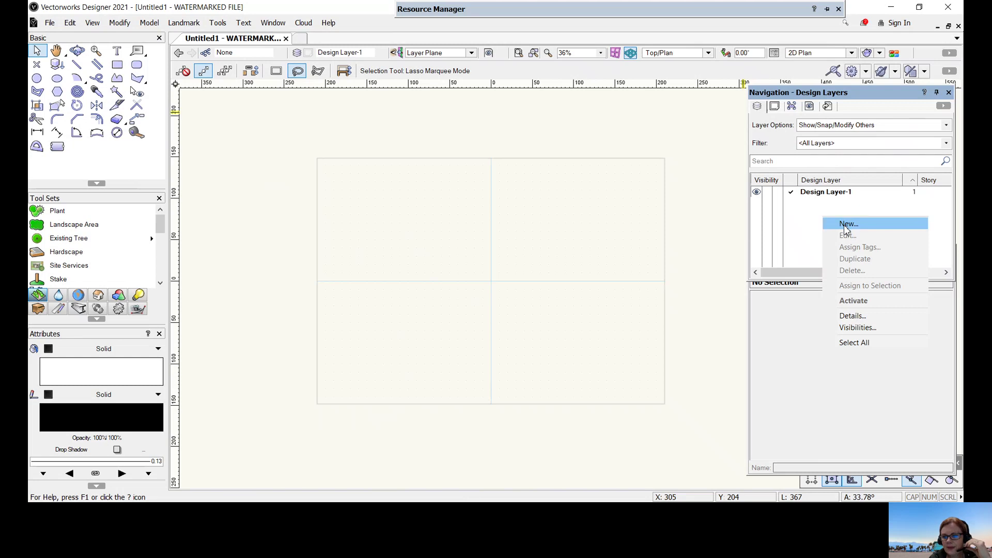
{"action": "left_click", "coordinate": [846, 226]}
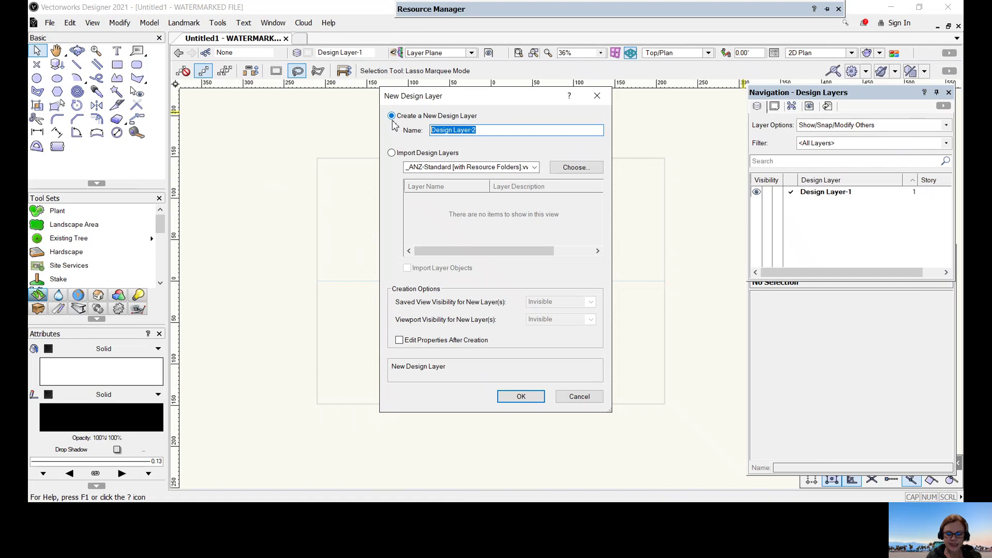
{"action": "type", "text": "PDF"}
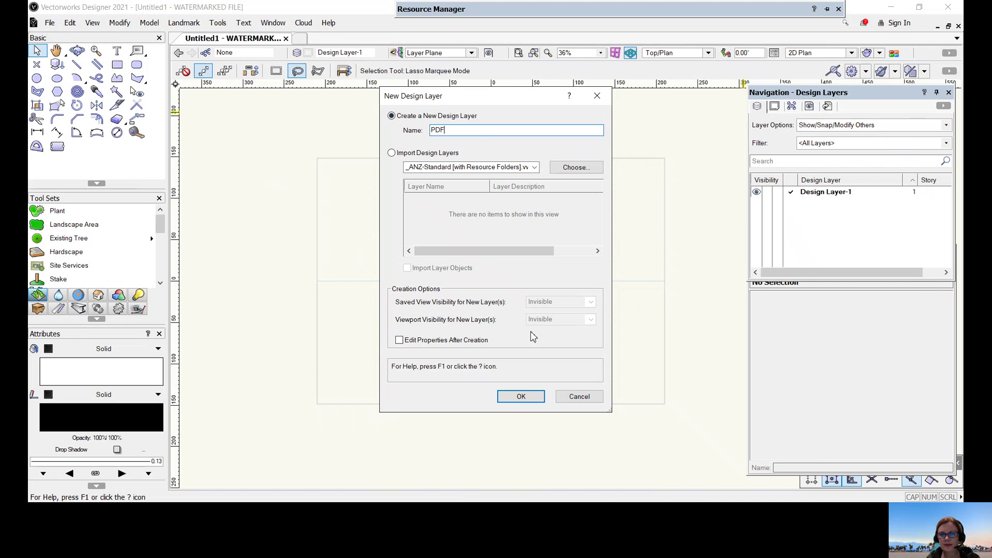
{"action": "left_click", "coordinate": [521, 397]}
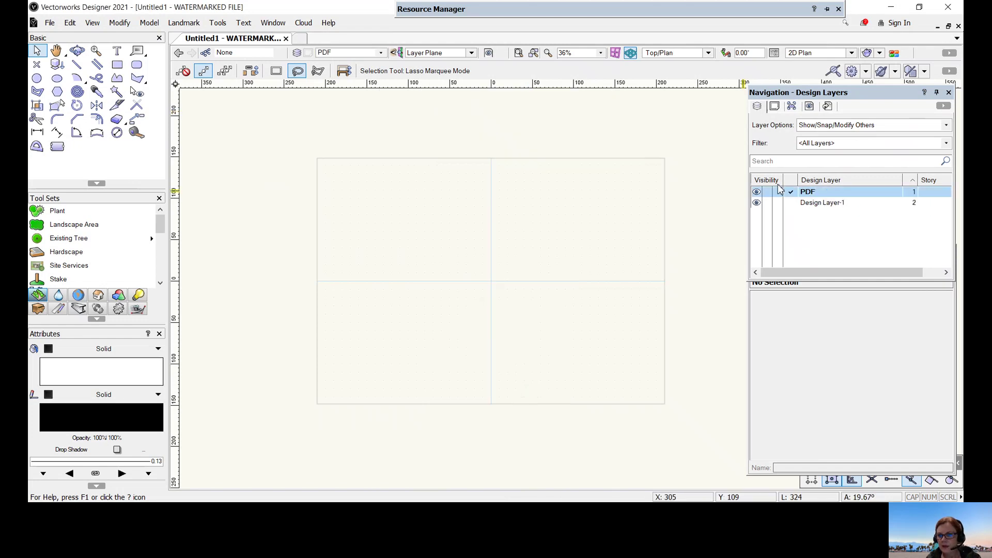
Switch the active design layer to Design Layer-1 and back to PDF.
{"action": "left_click", "coordinate": [811, 192]}
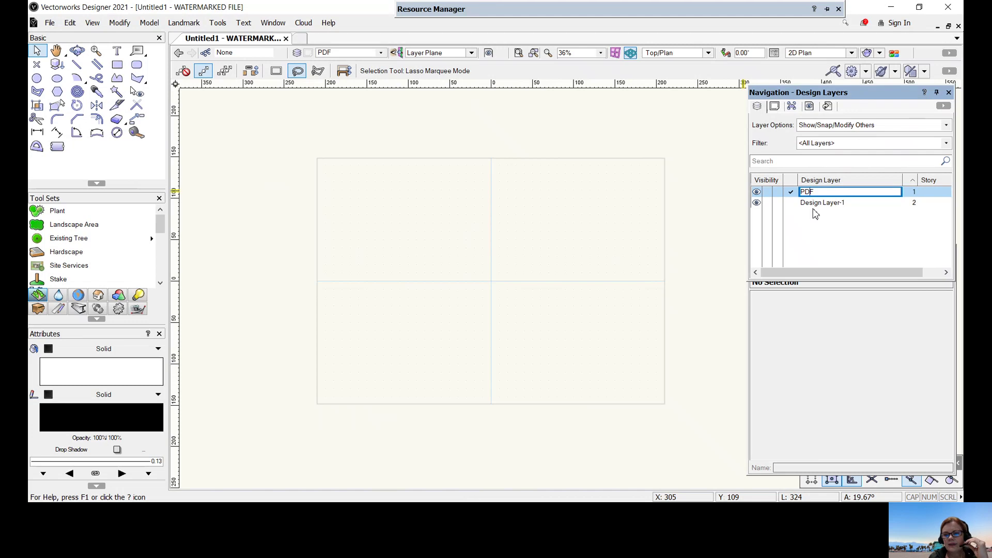
{"action": "key", "text": "Return"}
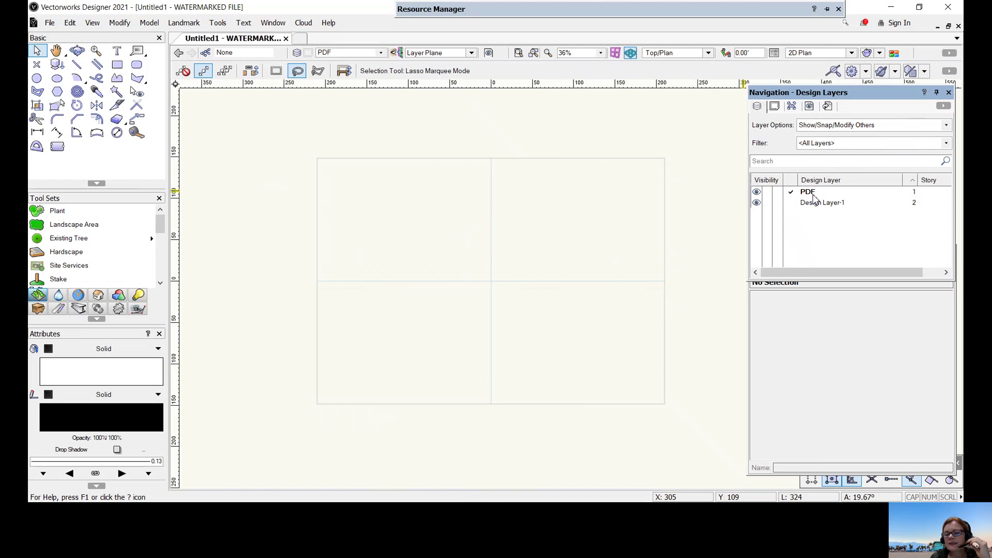
{"action": "left_click", "coordinate": [814, 203]}
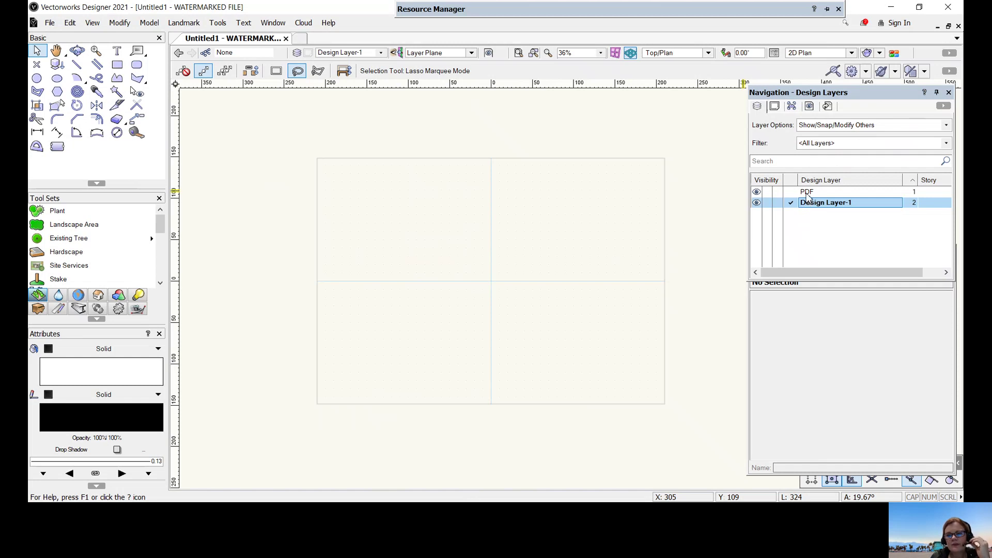
{"action": "left_click", "coordinate": [808, 193]}
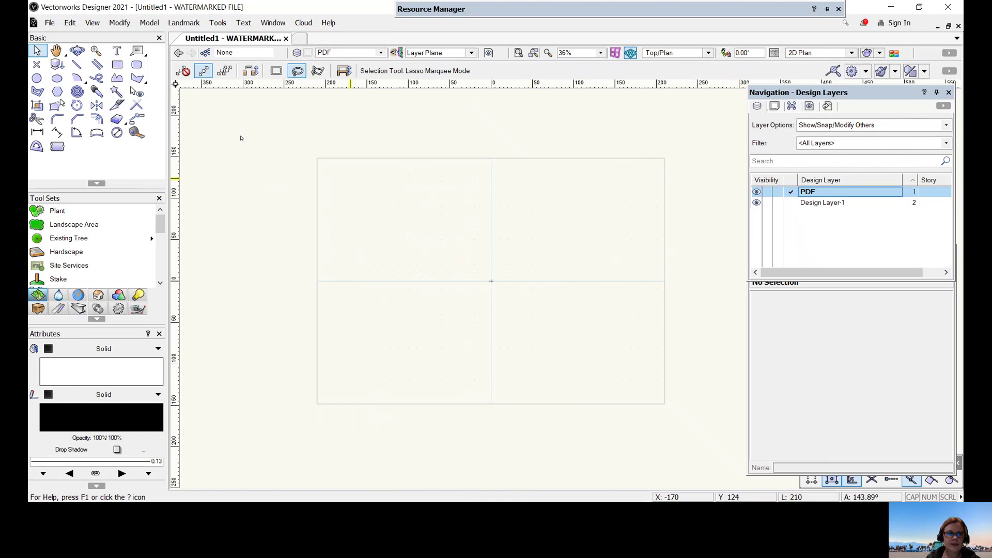
Import page 1 of the 181221_Landscape Plan_For Review PDF and place it in the drawing on the PDF layer.
{"action": "left_click", "coordinate": [51, 25]}
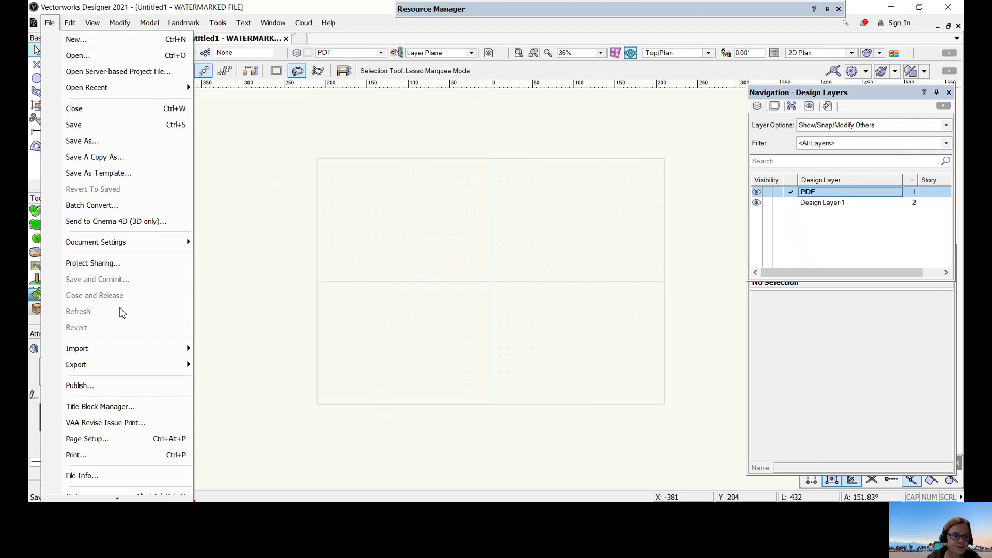
{"action": "mouse_move", "coordinate": [127, 349]}
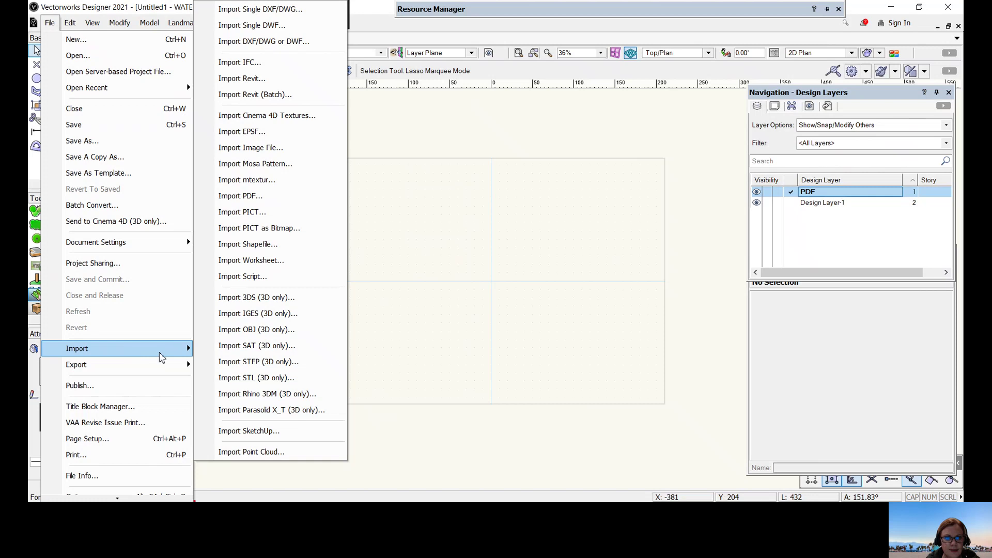
{"action": "left_click", "coordinate": [254, 197]}
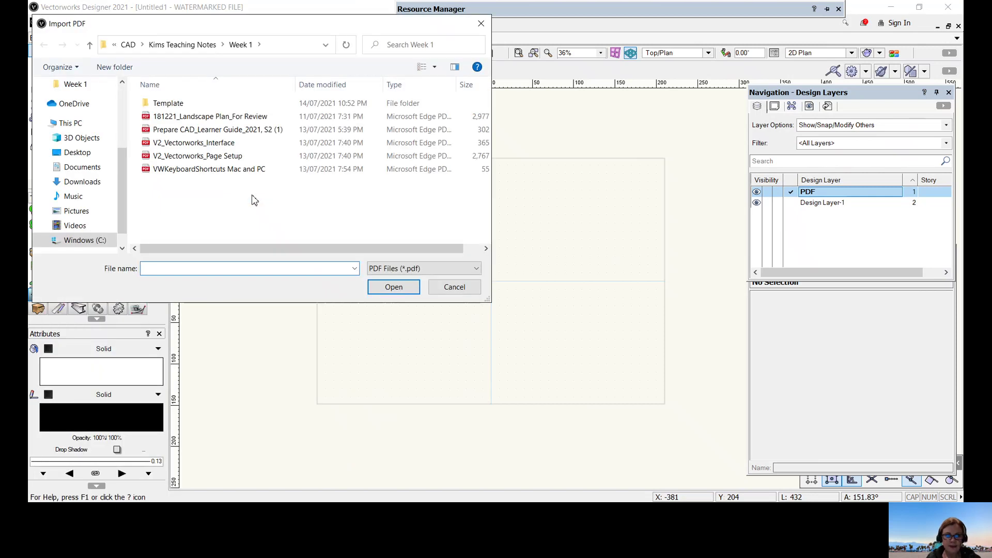
{"action": "left_click", "coordinate": [247, 116]}
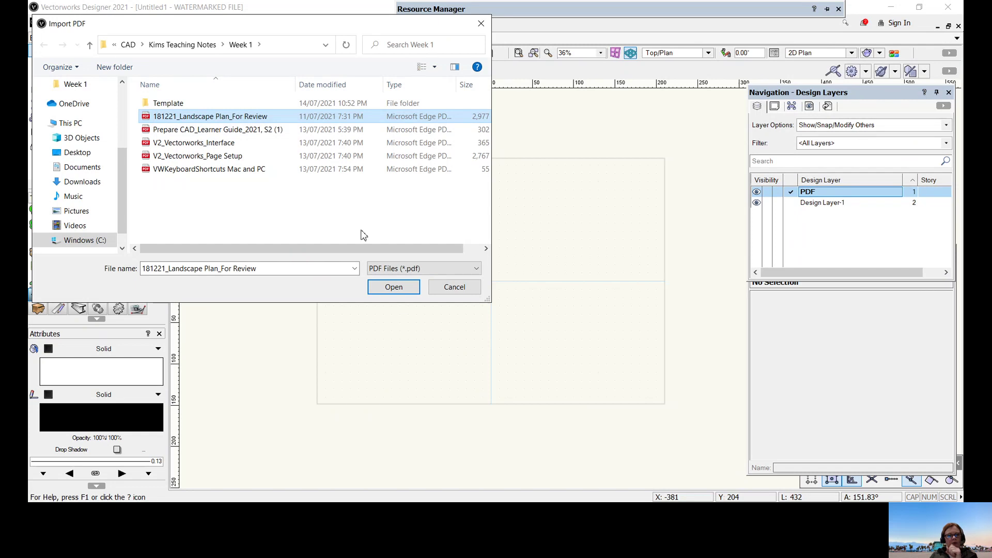
{"action": "left_click", "coordinate": [394, 287]}
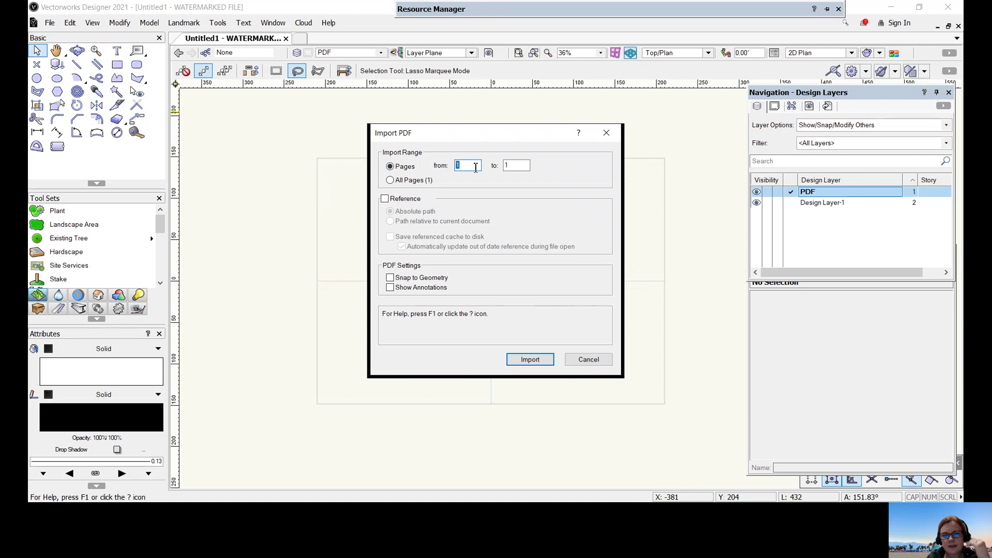
{"action": "left_click", "coordinate": [540, 362]}
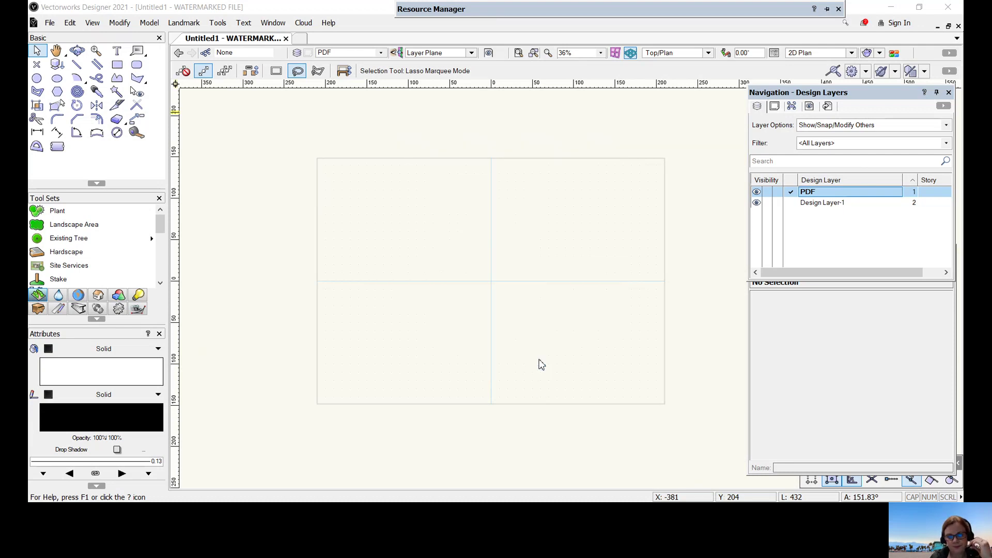
{"action": "left_click", "coordinate": [317, 215]}
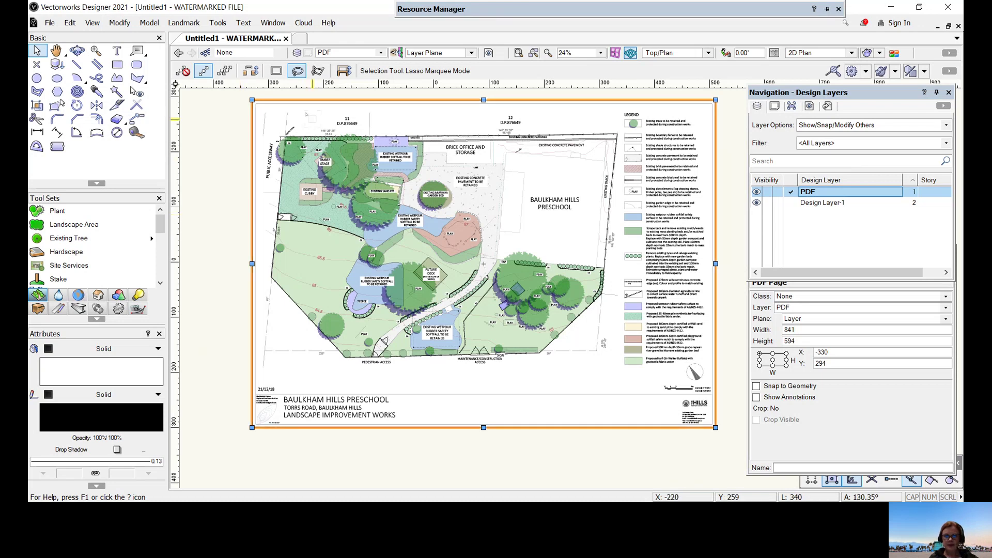
Measure the site's upper boundary below lot 11, from its western corner to the lot line, with the Tape Measure tool.
{"action": "scroll", "coordinate": [313, 119], "scroll_direction": "up", "scroll_amount": 2}
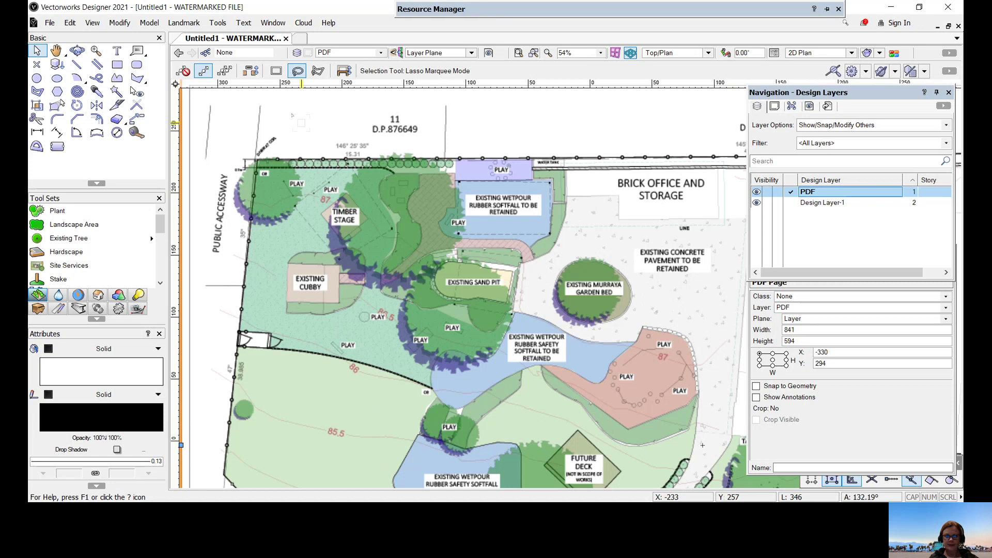
{"action": "scroll", "coordinate": [292, 115], "scroll_direction": "up", "scroll_amount": 1}
{"action": "scroll", "coordinate": [287, 159], "scroll_direction": "up", "scroll_amount": 1}
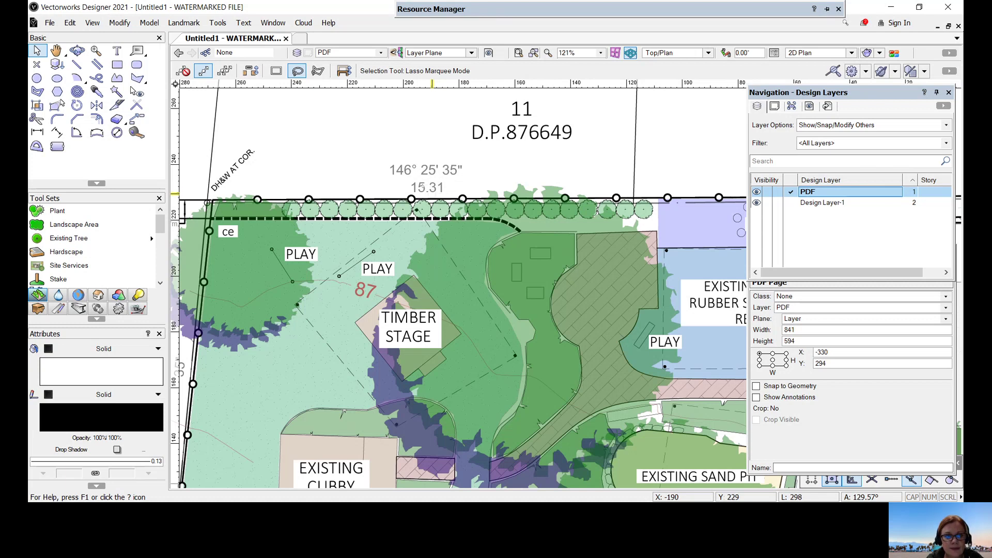
{"action": "left_click", "coordinate": [138, 133]}
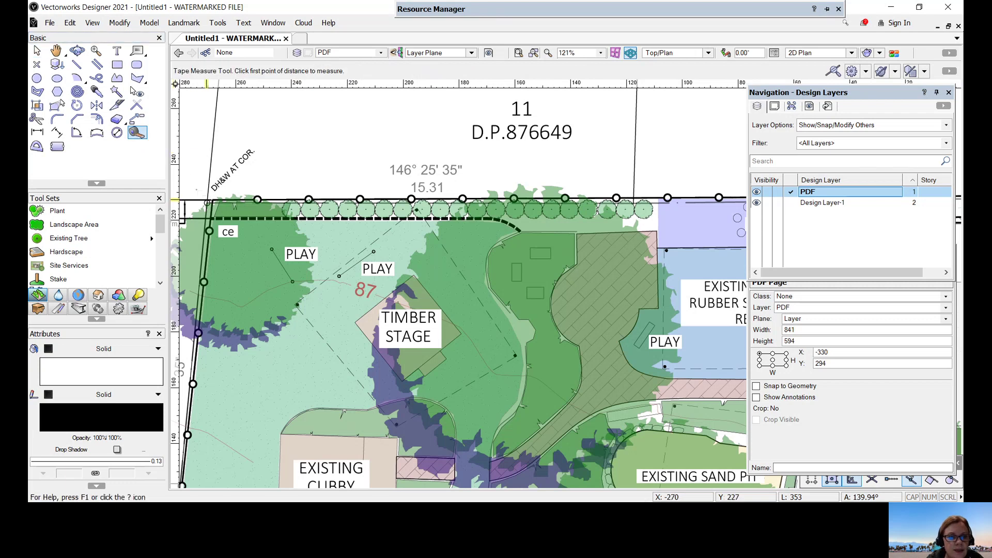
{"action": "left_click", "coordinate": [208, 201]}
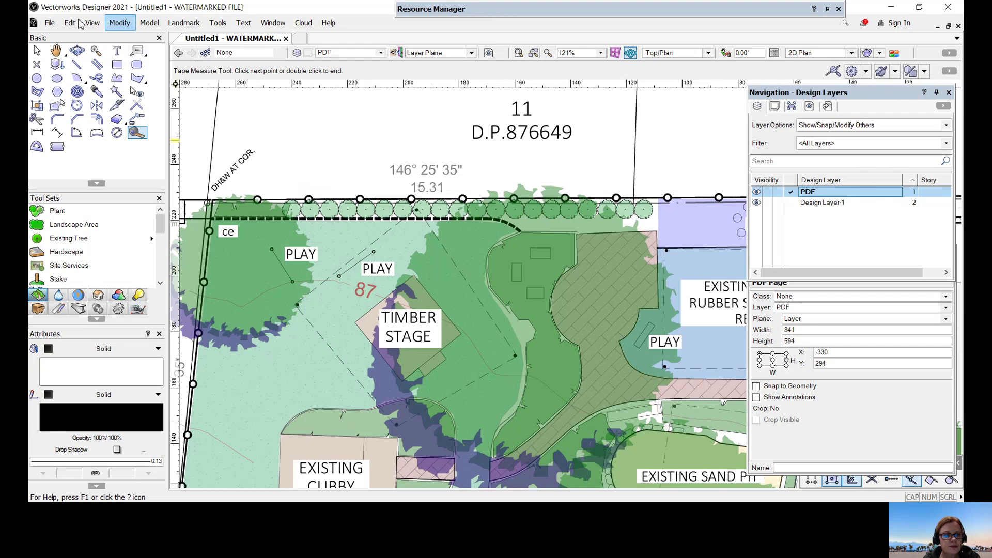
{"action": "left_click", "coordinate": [137, 132]}
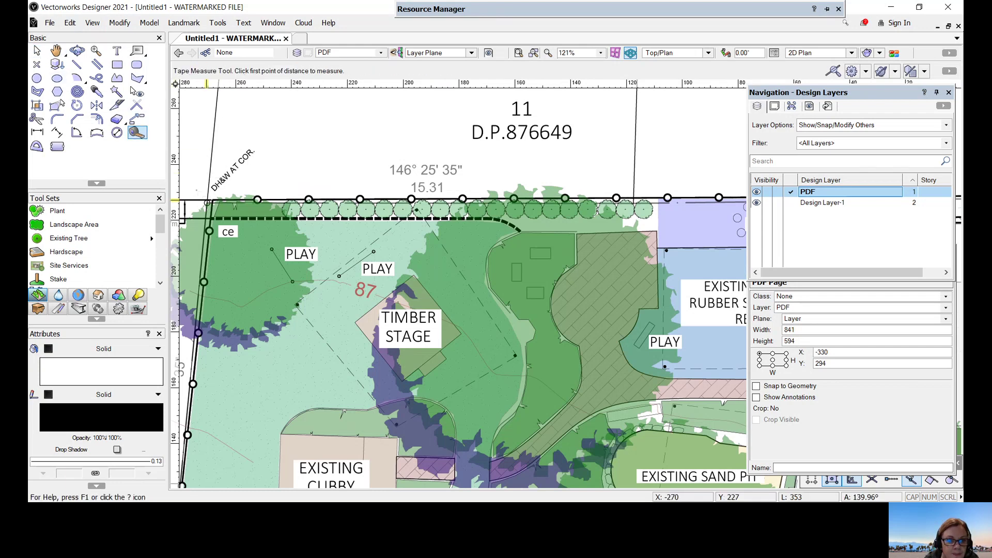
{"action": "left_click", "coordinate": [207, 202]}
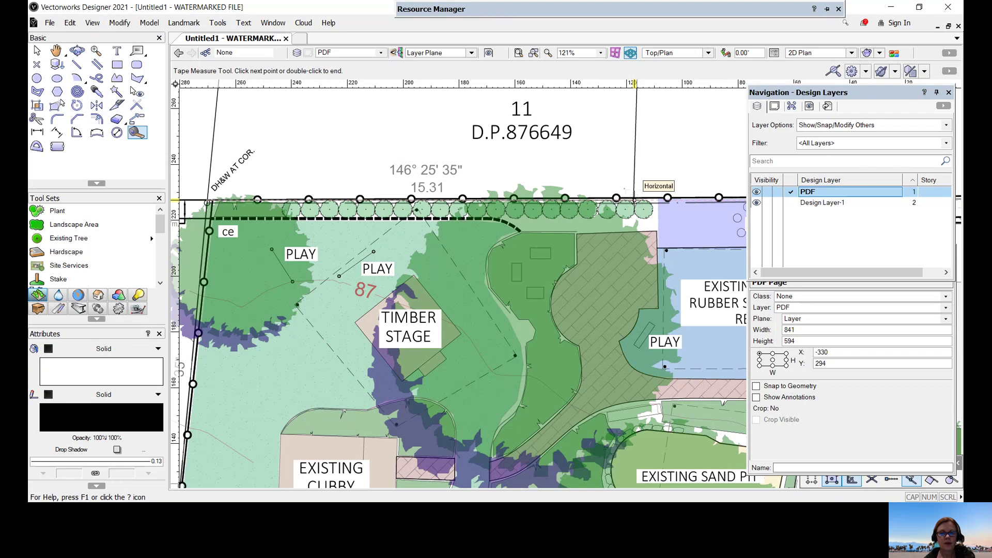
{"action": "double_click", "coordinate": [269, 114]}
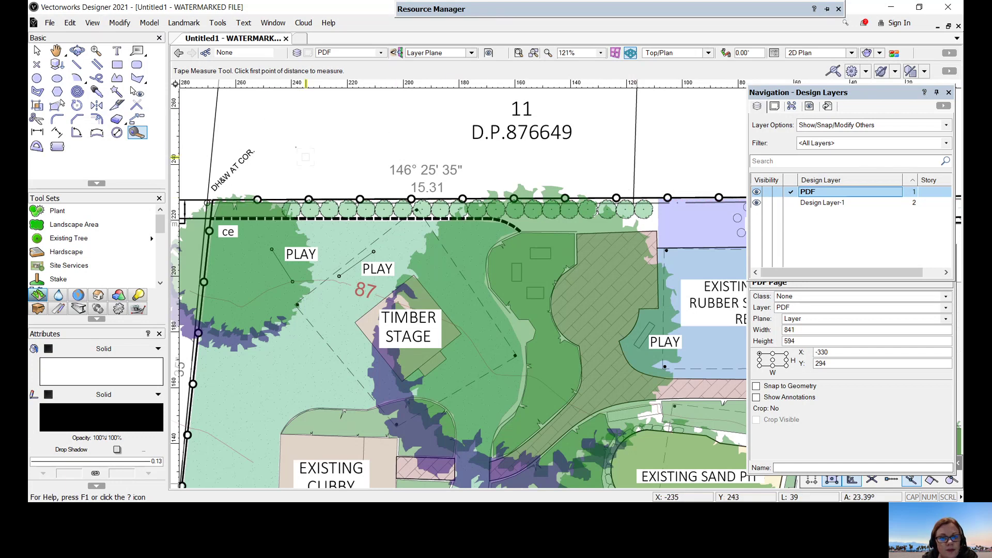
Scale the entire drawing symmetrically by distance, using a current distance of 153 and a new distance of 15310.
{"action": "left_click", "coordinate": [116, 23]}
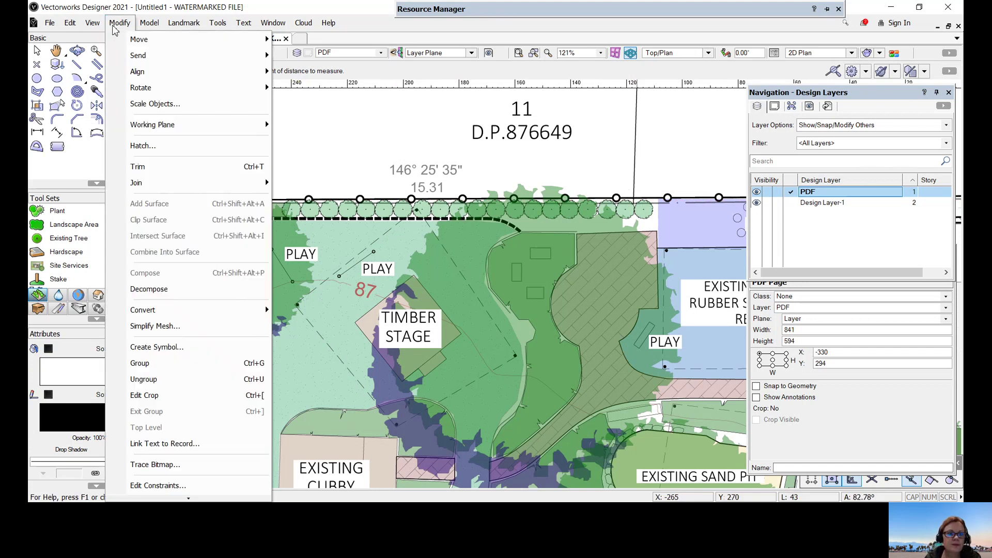
{"action": "left_click", "coordinate": [140, 109]}
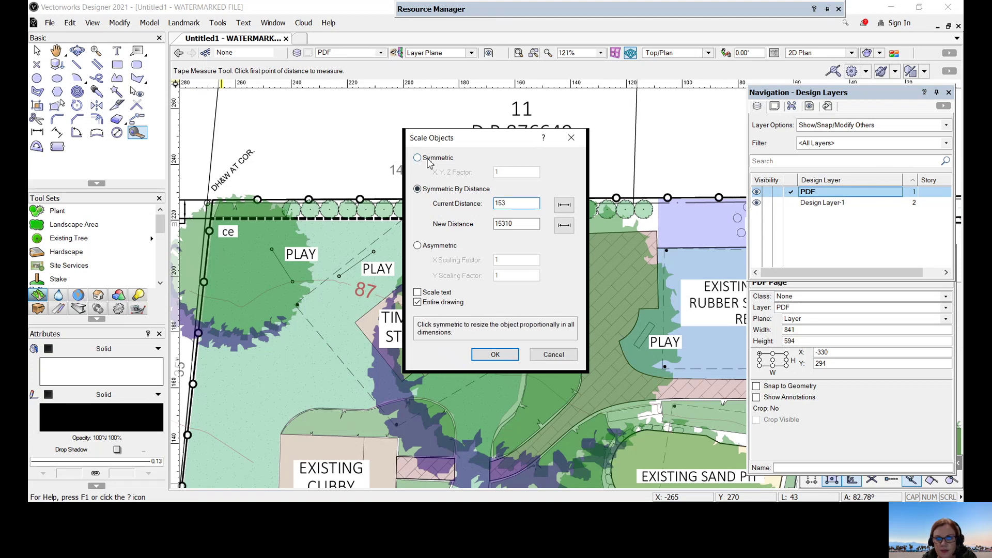
{"action": "left_click", "coordinate": [430, 159]}
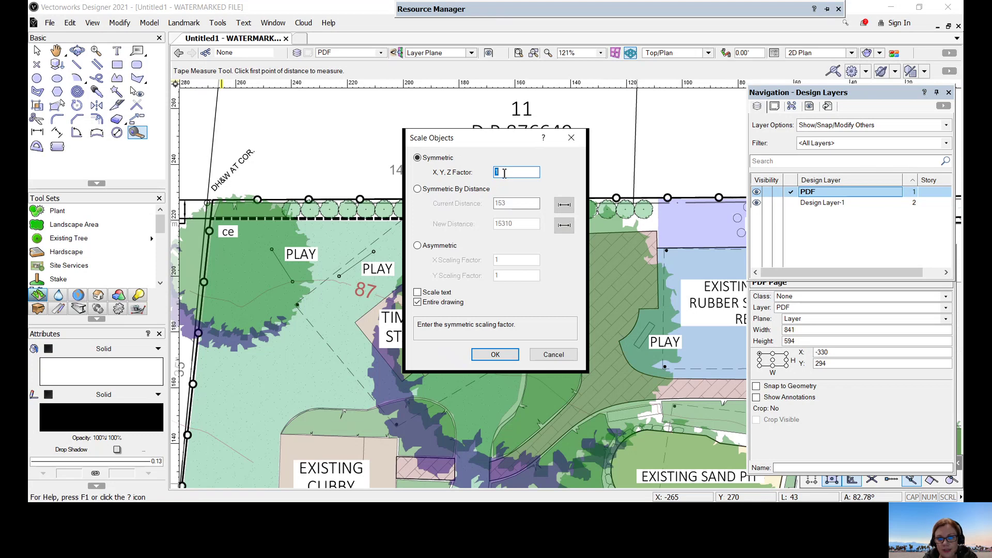
{"action": "left_click", "coordinate": [418, 190]}
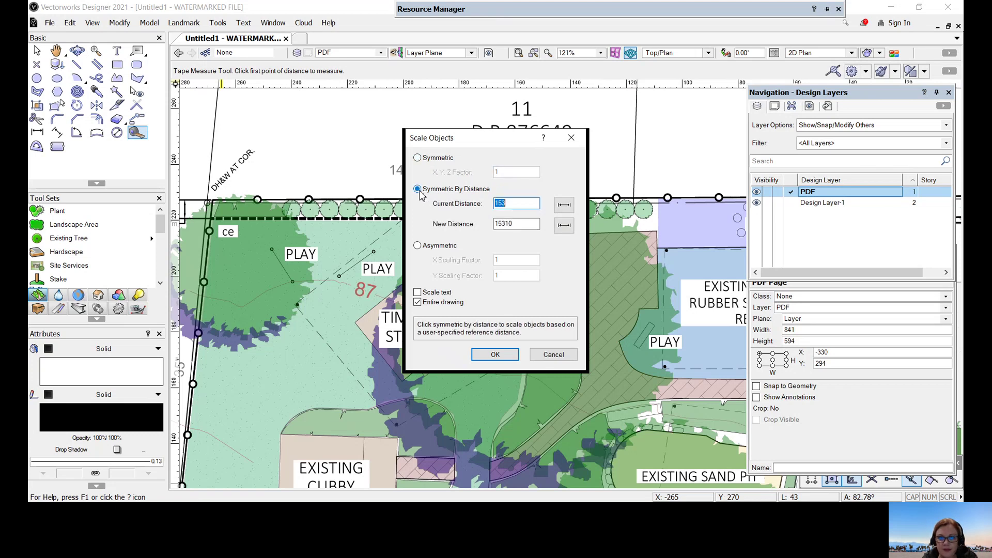
{"action": "left_click", "coordinate": [510, 206]}
{"action": "double_click", "coordinate": [510, 206]}
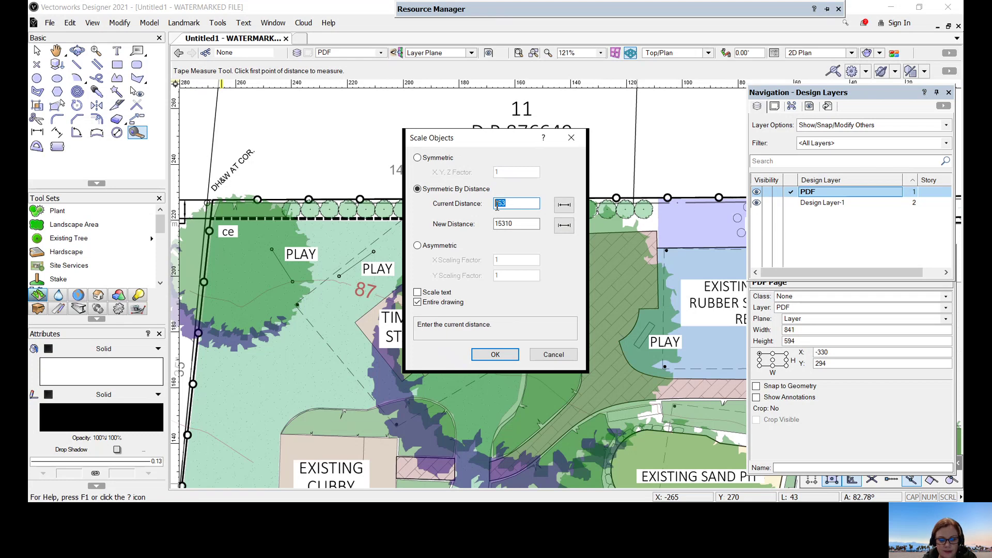
{"action": "type", "text": "153"}
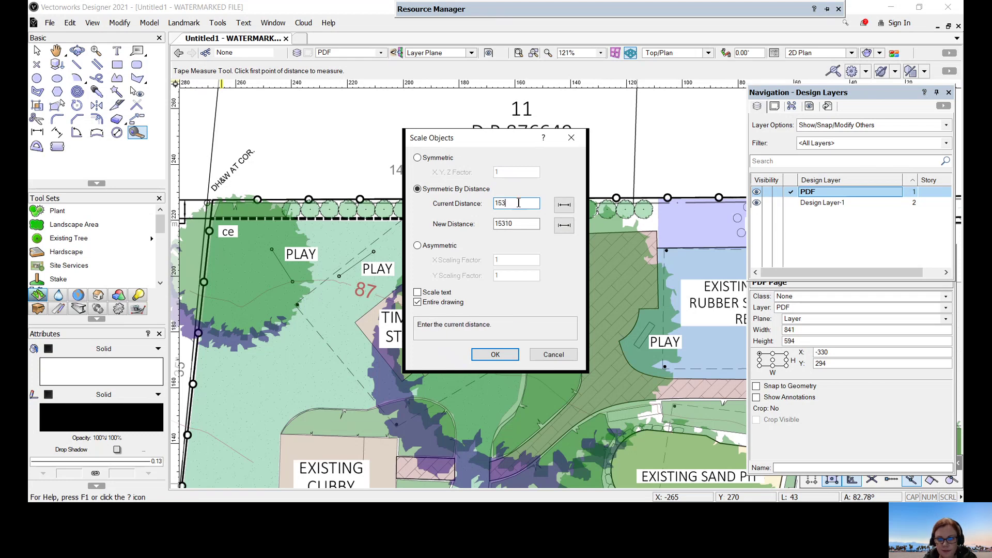
{"action": "double_click", "coordinate": [496, 228]}
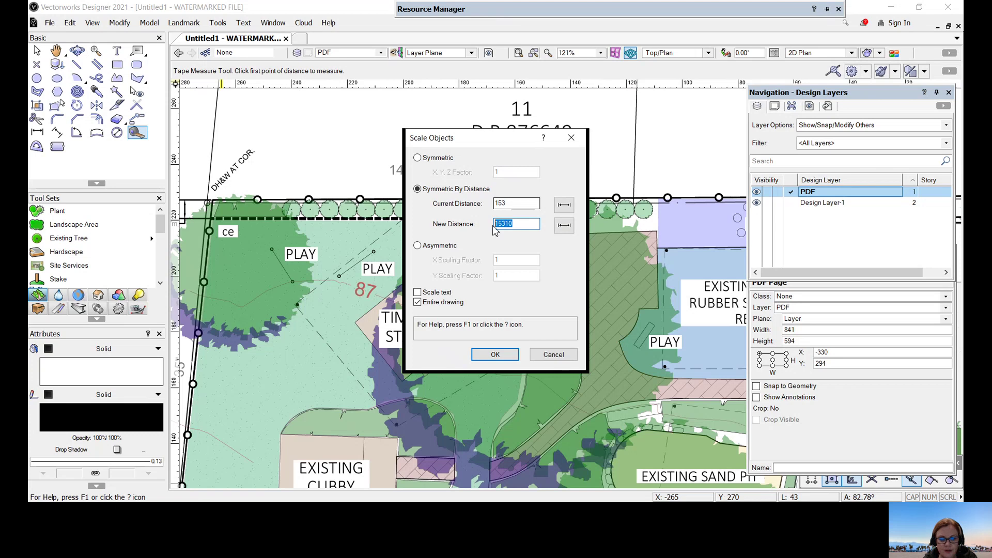
{"action": "type", "text": "15"}
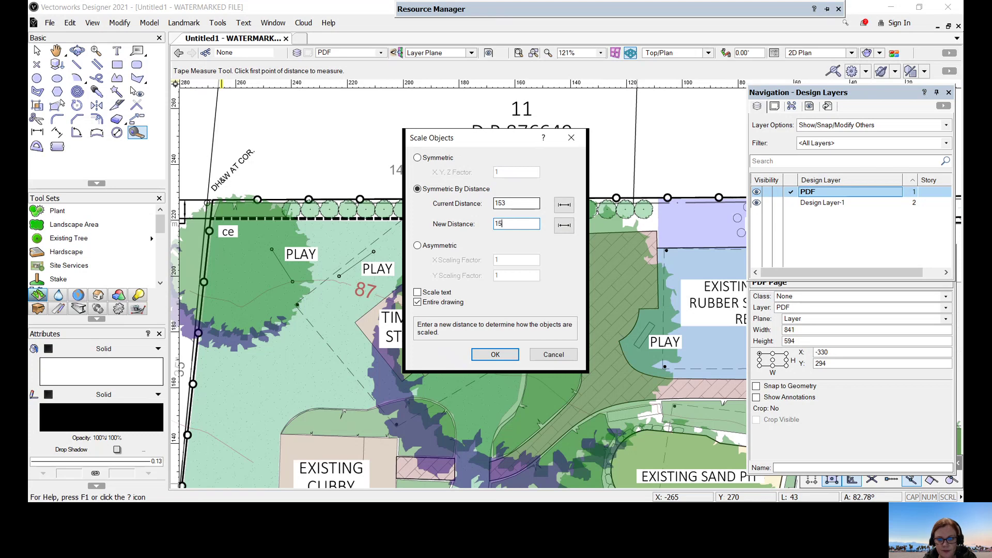
{"action": "type", "text": "310"}
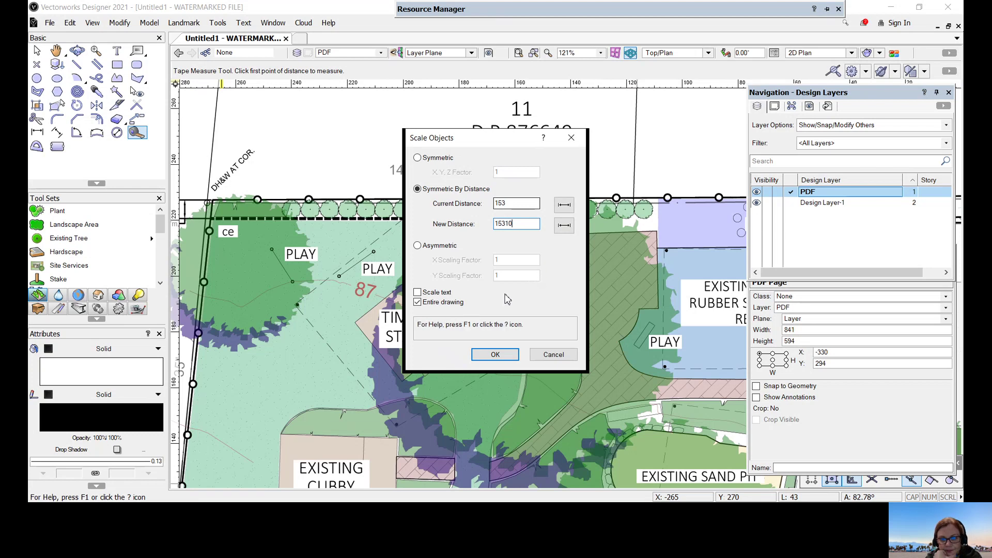
{"action": "left_click", "coordinate": [495, 355]}
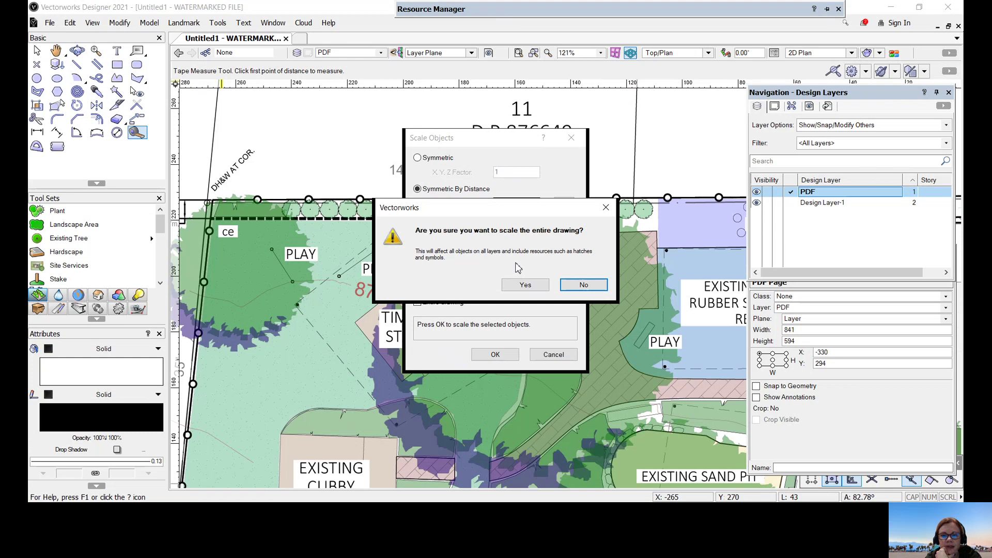
{"action": "left_click_drag", "start_coordinate": [515, 208], "coordinate": [626, 152]}
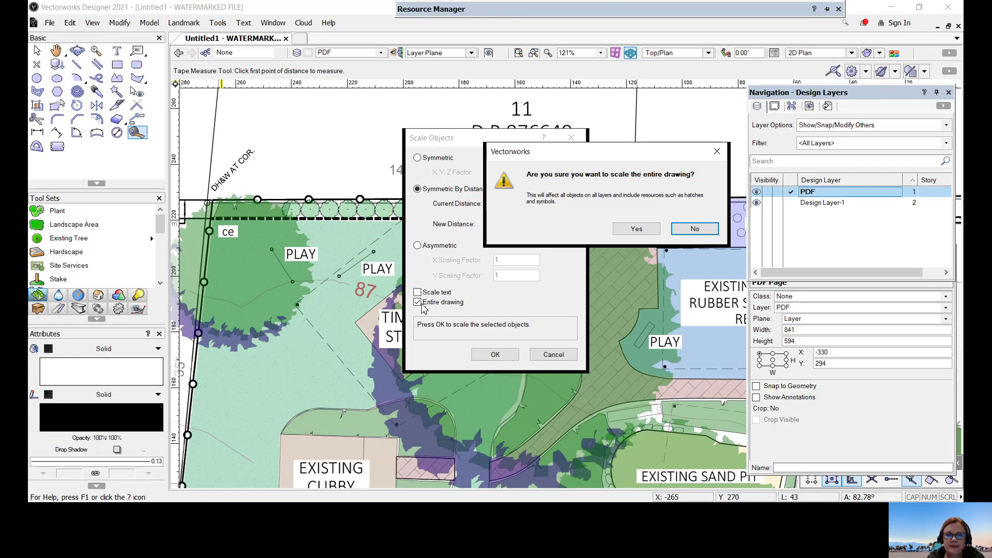
{"action": "left_click", "coordinate": [633, 233]}
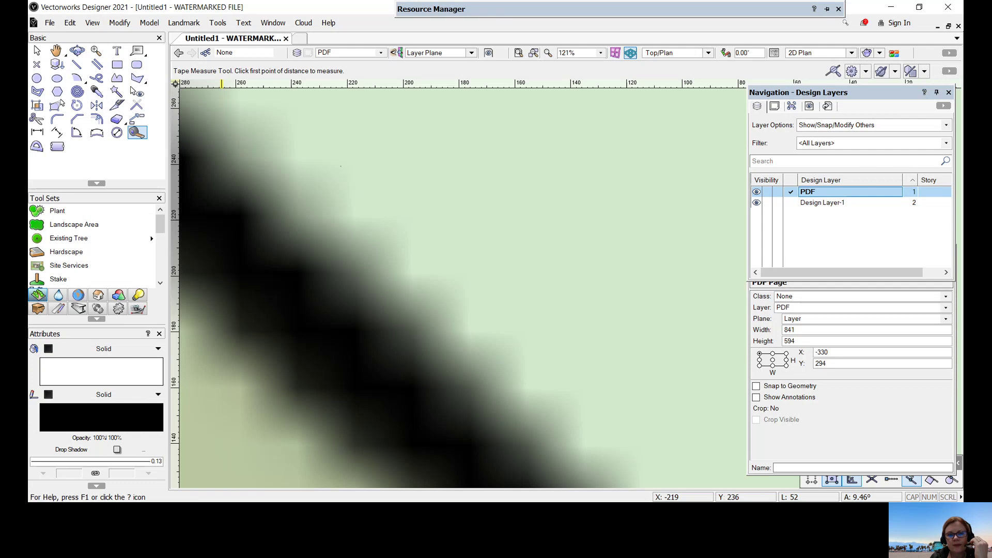
Measure the scaled plan's upper boundary below lot 11, from its western corner to the lot line, with the Tape Measure tool.
{"action": "scroll", "coordinate": [341, 166], "scroll_direction": "down", "scroll_amount": 10}
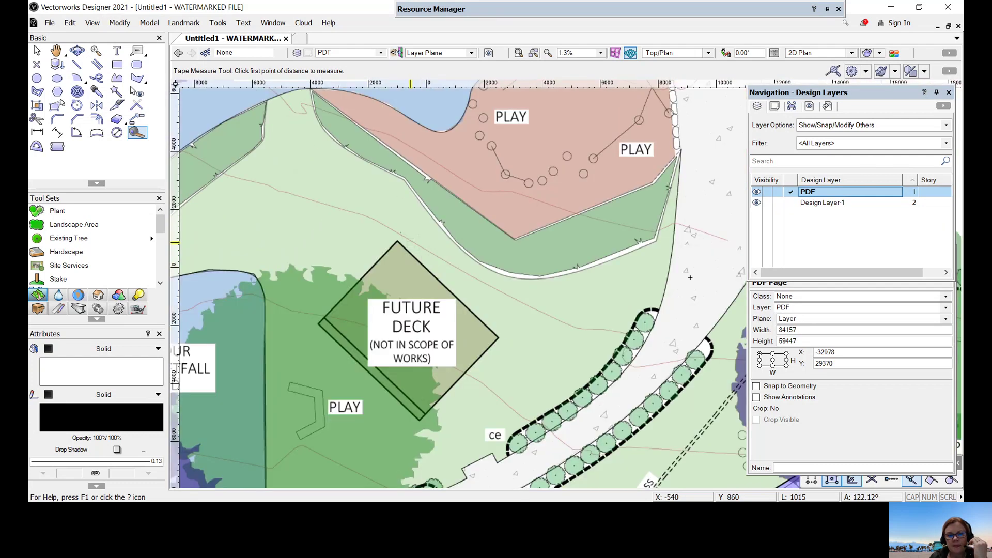
{"action": "scroll", "coordinate": [691, 278], "scroll_direction": "down", "scroll_amount": 5}
{"action": "key", "text": "ctrl+4"}
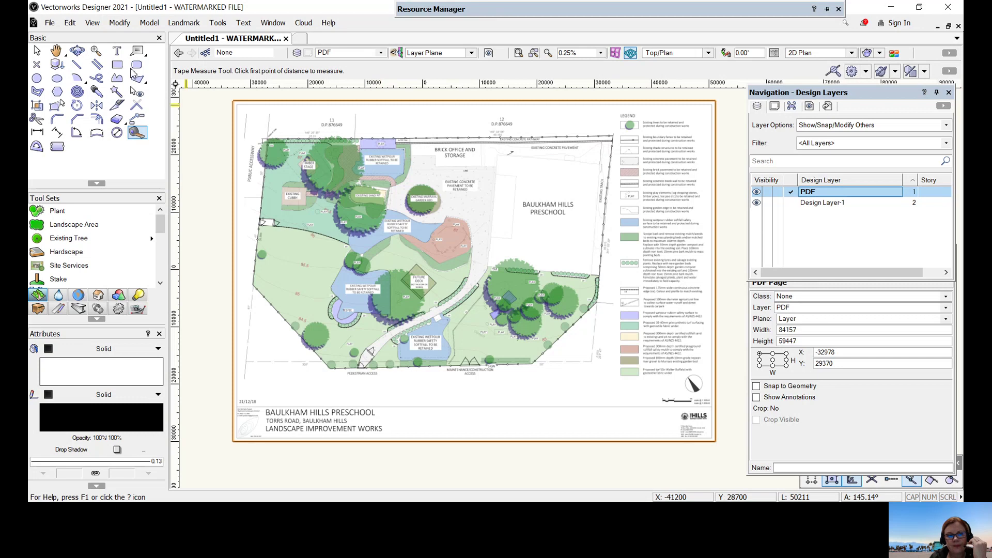
{"action": "left_click", "coordinate": [56, 50]}
{"action": "left_click_drag", "start_coordinate": [362, 258], "coordinate": [439, 263]}
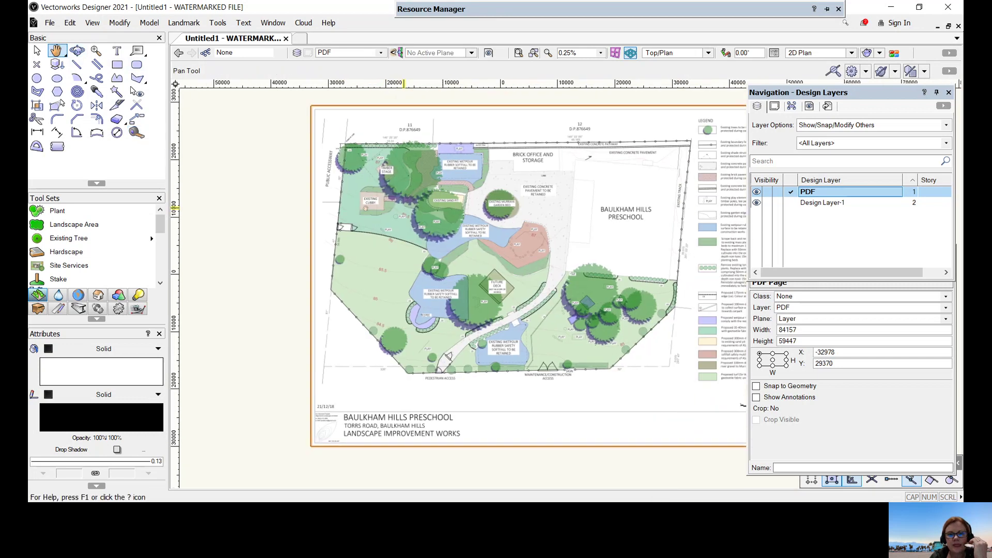
{"action": "left_click_drag", "start_coordinate": [403, 207], "coordinate": [345, 202]}
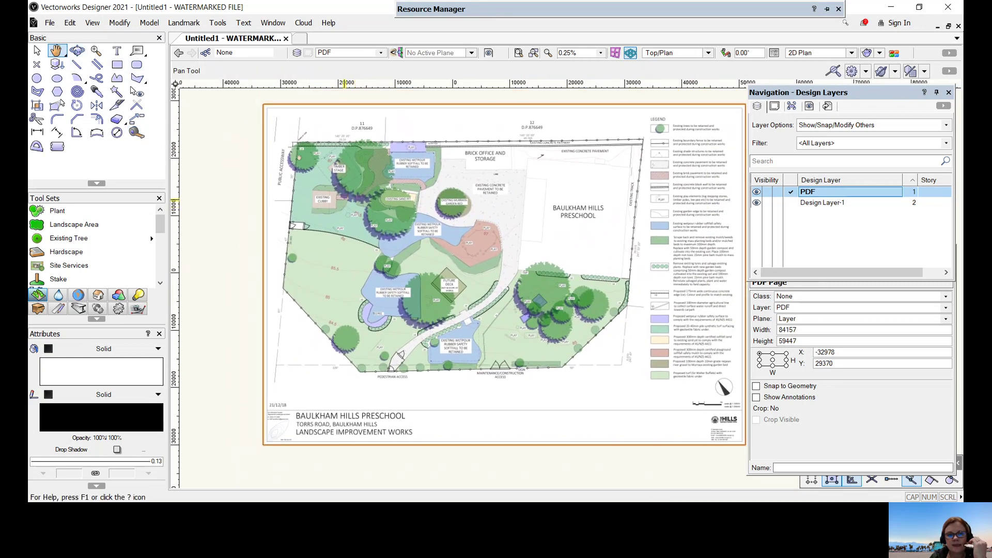
{"action": "scroll", "coordinate": [310, 130], "scroll_direction": "up", "scroll_amount": 5}
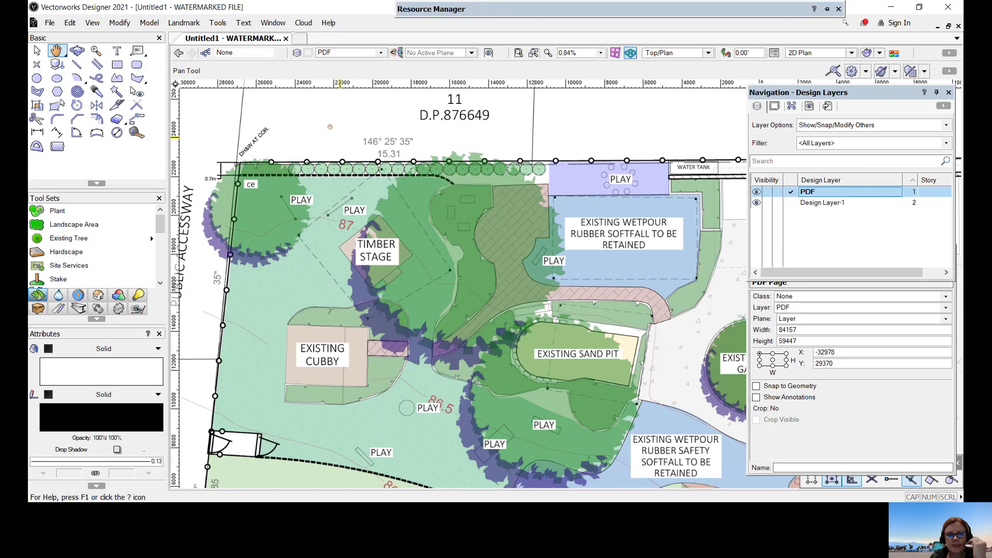
{"action": "scroll", "coordinate": [340, 137], "scroll_direction": "up", "scroll_amount": 3}
{"action": "scroll", "coordinate": [331, 155], "scroll_direction": "down", "scroll_amount": 3}
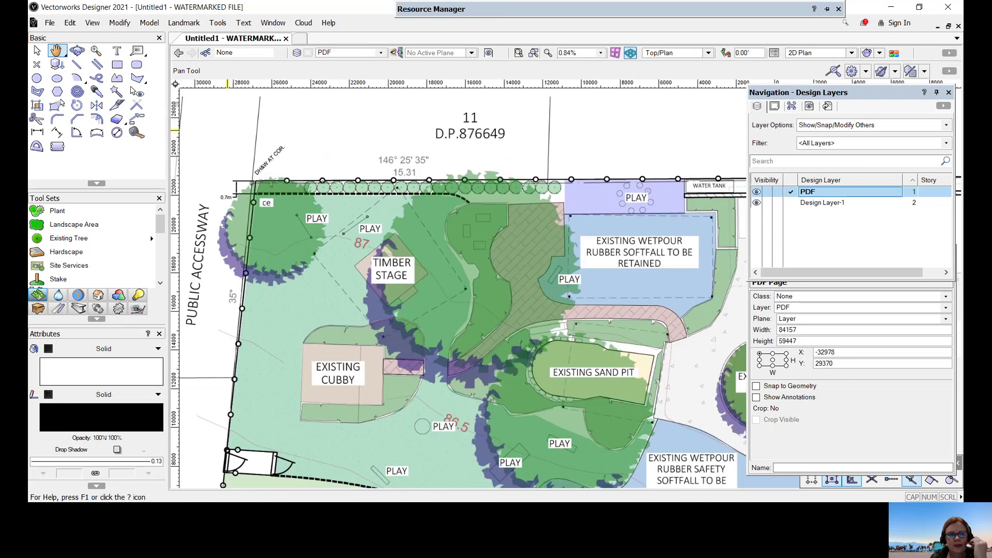
{"action": "left_click", "coordinate": [137, 132]}
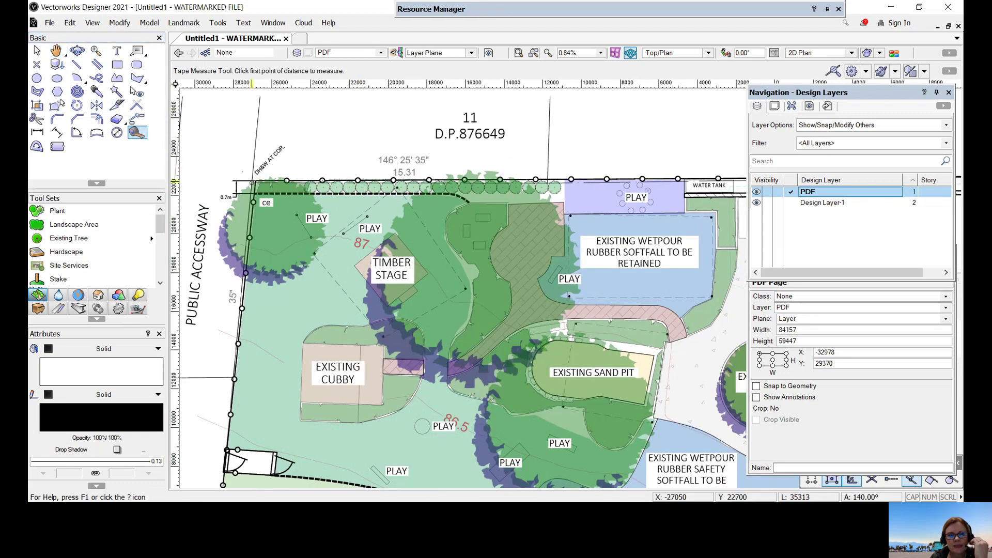
{"action": "left_click", "coordinate": [252, 182]}
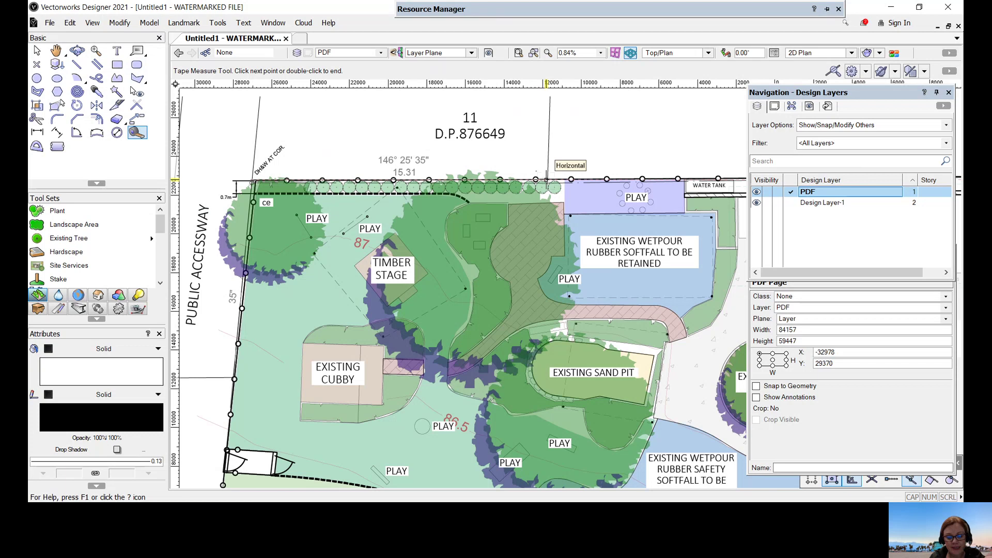
{"action": "double_click", "coordinate": [548, 178]}
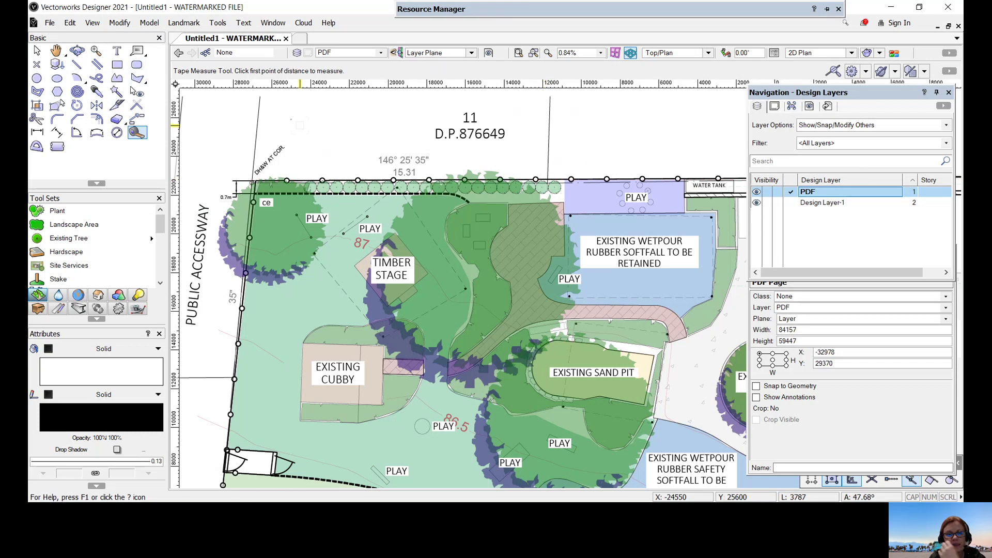
Respond to the backup copy reminder and return to the drawing.
{"action": "scroll", "coordinate": [302, 121], "scroll_direction": "down", "scroll_amount": 2}
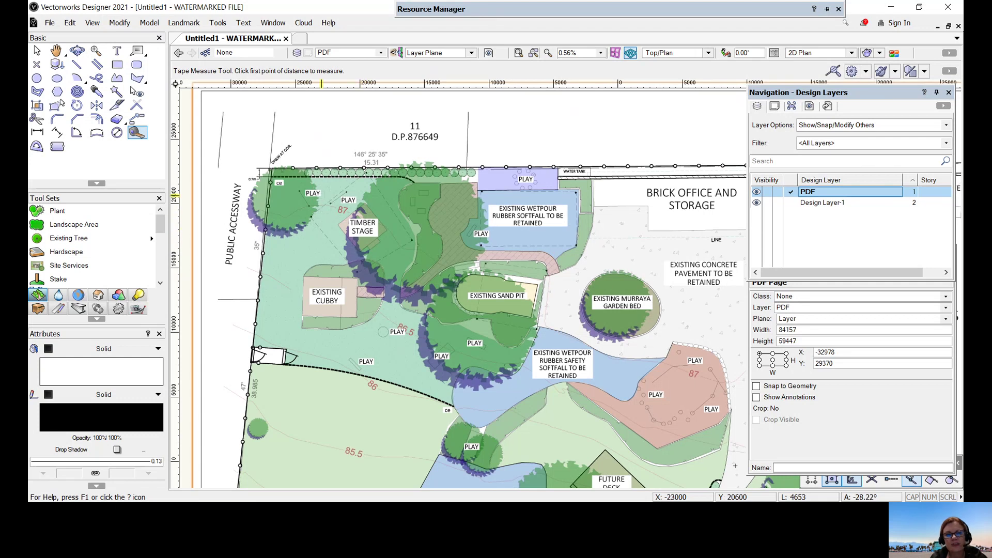
{"action": "scroll", "coordinate": [322, 198], "scroll_direction": "down", "scroll_amount": 2}
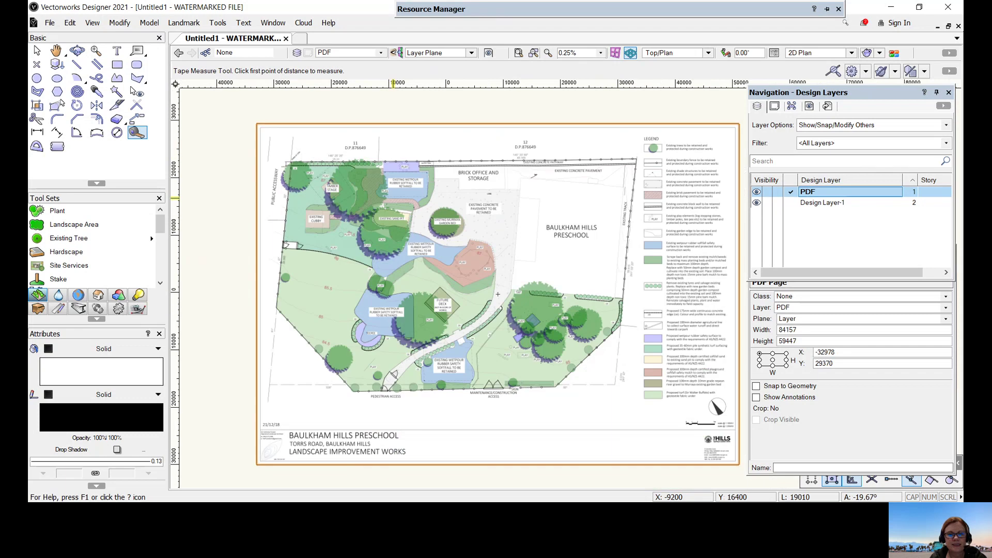
{"action": "scroll", "coordinate": [504, 204], "scroll_direction": "up", "scroll_amount": 1}
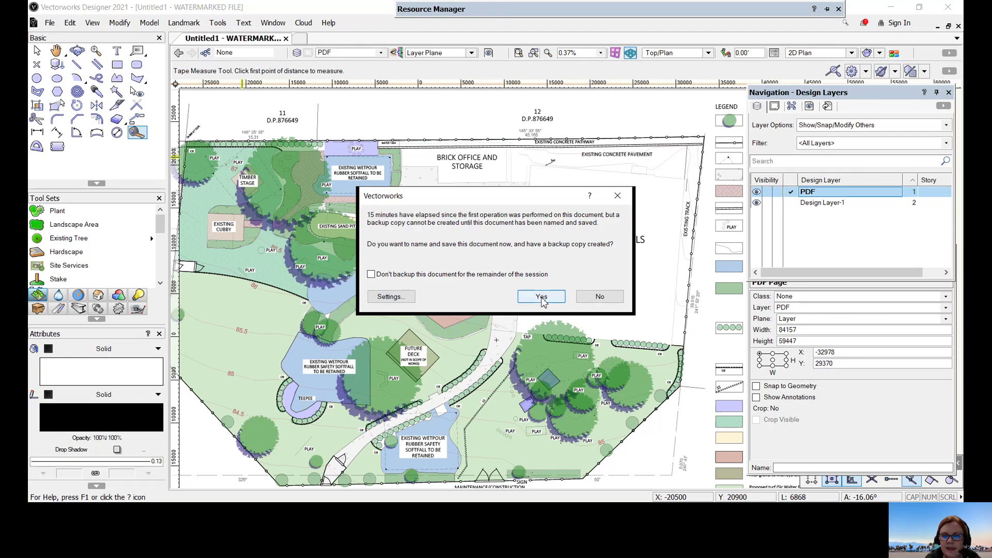
{"action": "left_click", "coordinate": [542, 296]}
{"action": "left_click", "coordinate": [455, 287]}
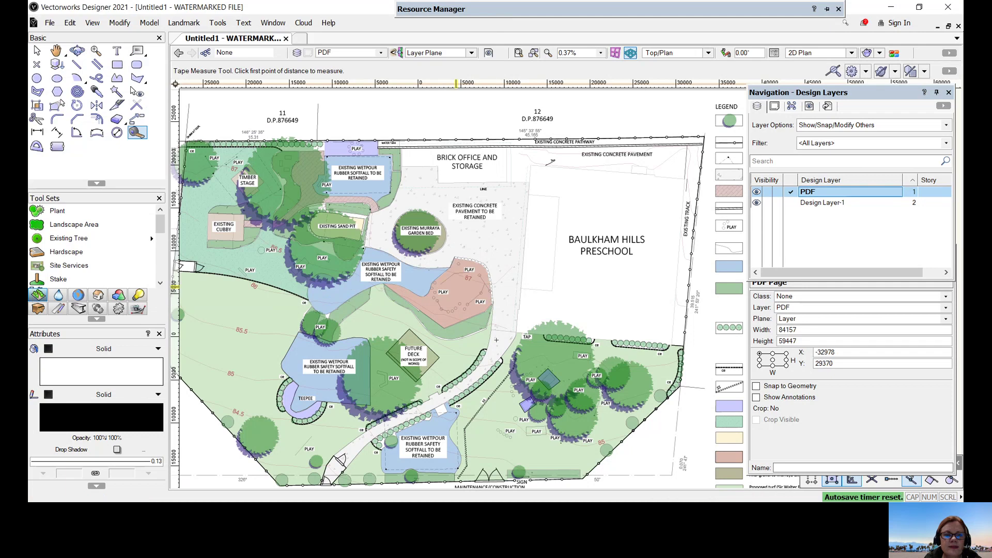
Try defining the current distance for Scale Objects from two points along the boundary below lot 11, and look at the Asymmetric option.
{"action": "left_click", "coordinate": [120, 23]}
{"action": "left_click", "coordinate": [154, 103]}
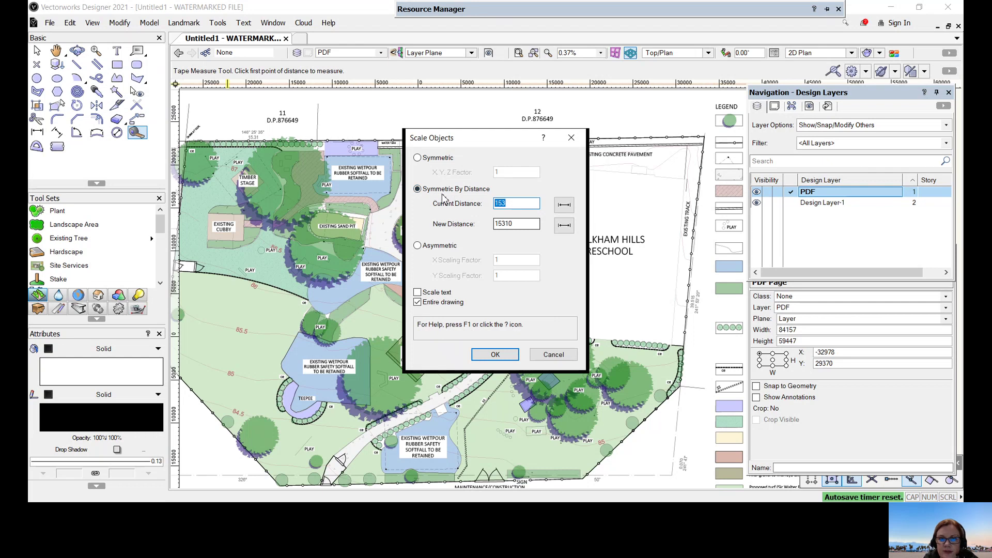
{"action": "left_click", "coordinate": [564, 205]}
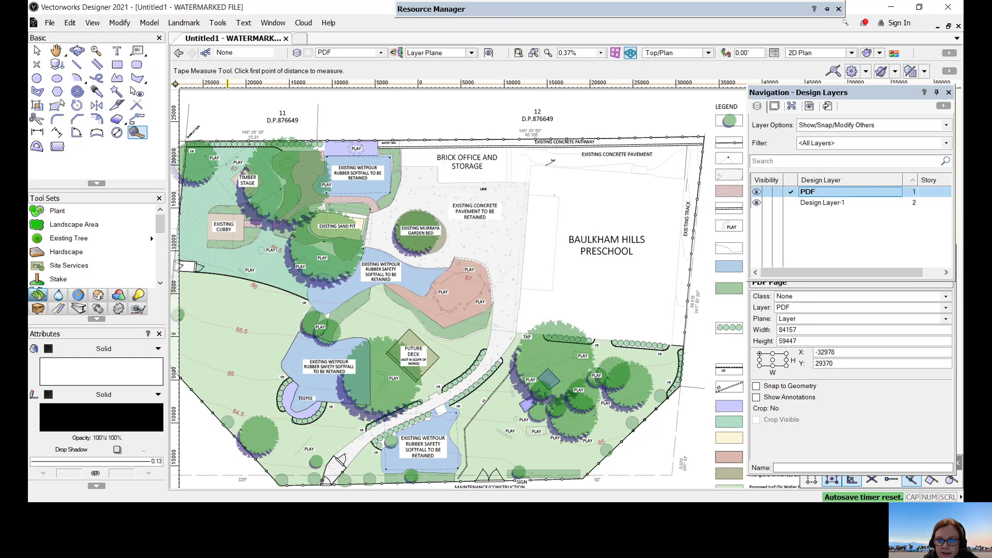
{"action": "left_click", "coordinate": [186, 139]}
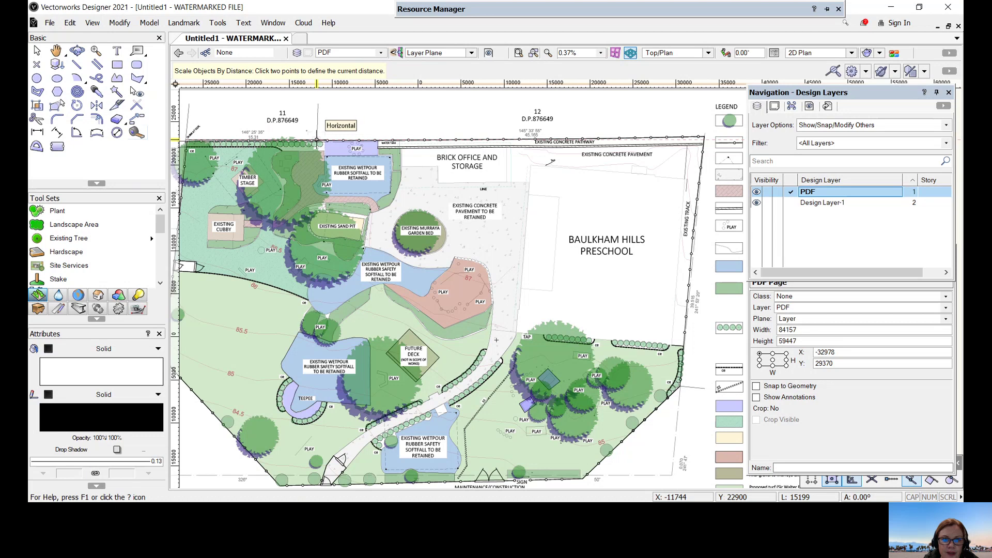
{"action": "left_click", "coordinate": [317, 140]}
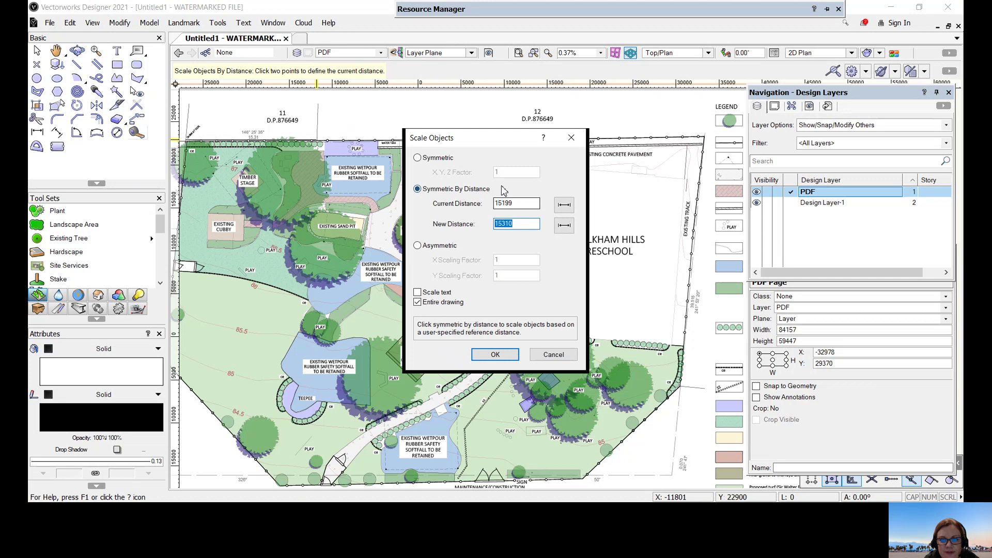
{"action": "left_click", "coordinate": [416, 247]}
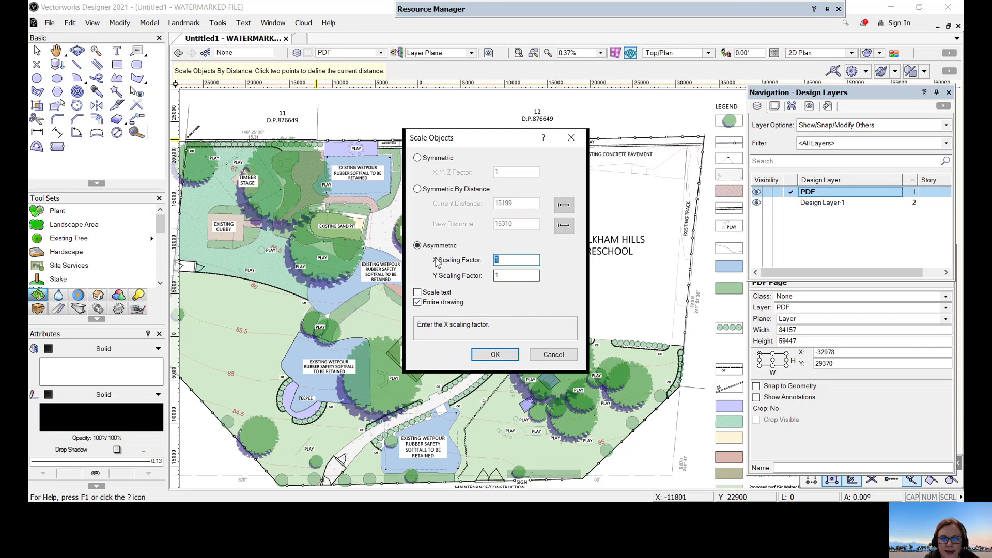
{"action": "left_click", "coordinate": [417, 189]}
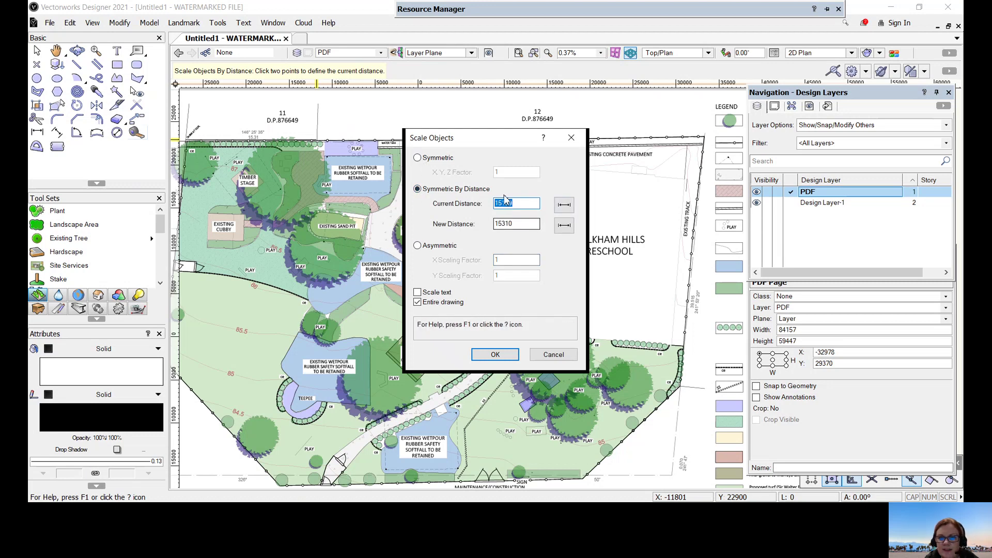
{"action": "left_click", "coordinate": [553, 354]}
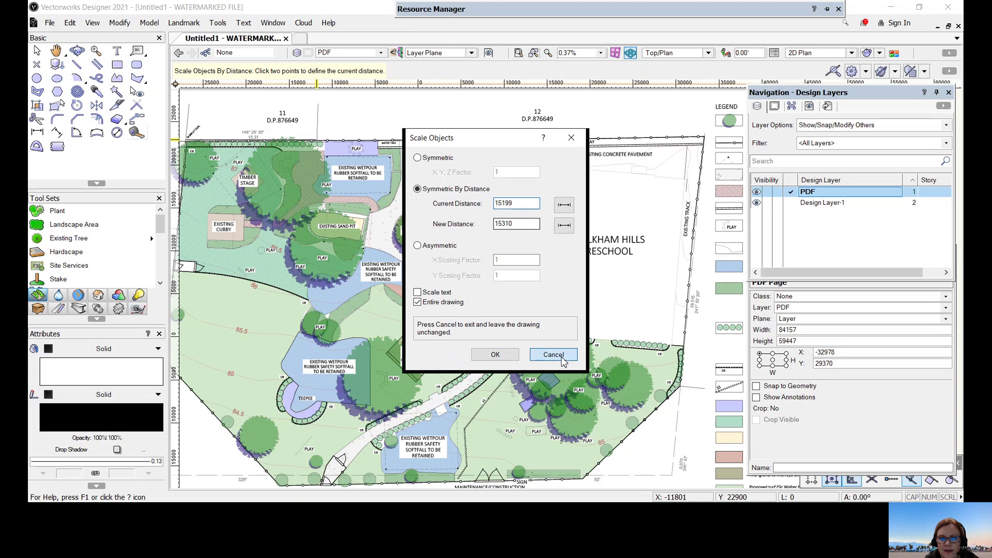
{"action": "key", "text": "ctrl+6"}
{"action": "scroll", "coordinate": [486, 298], "scroll_direction": "down", "scroll_amount": 1}
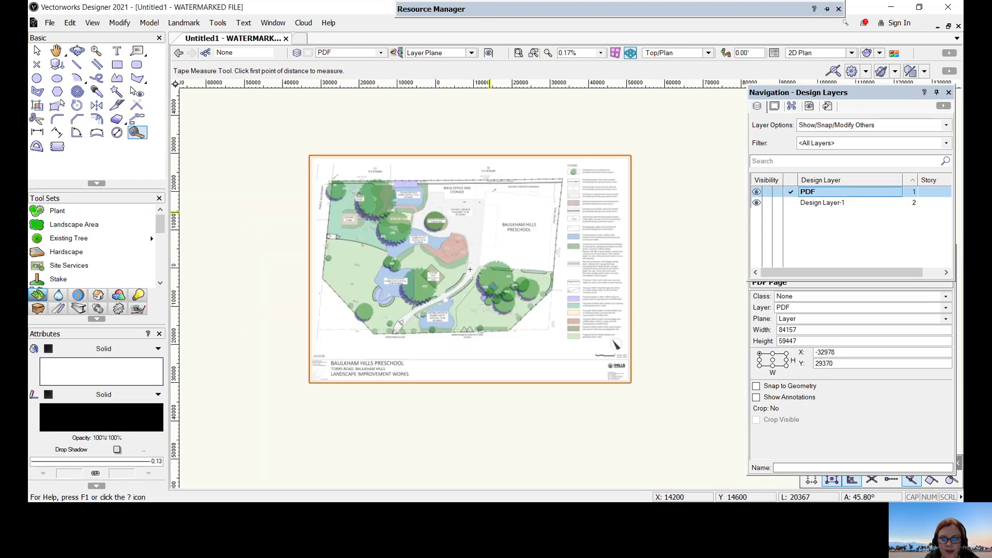
{"action": "scroll", "coordinate": [460, 299], "scroll_direction": "up", "scroll_amount": 1}
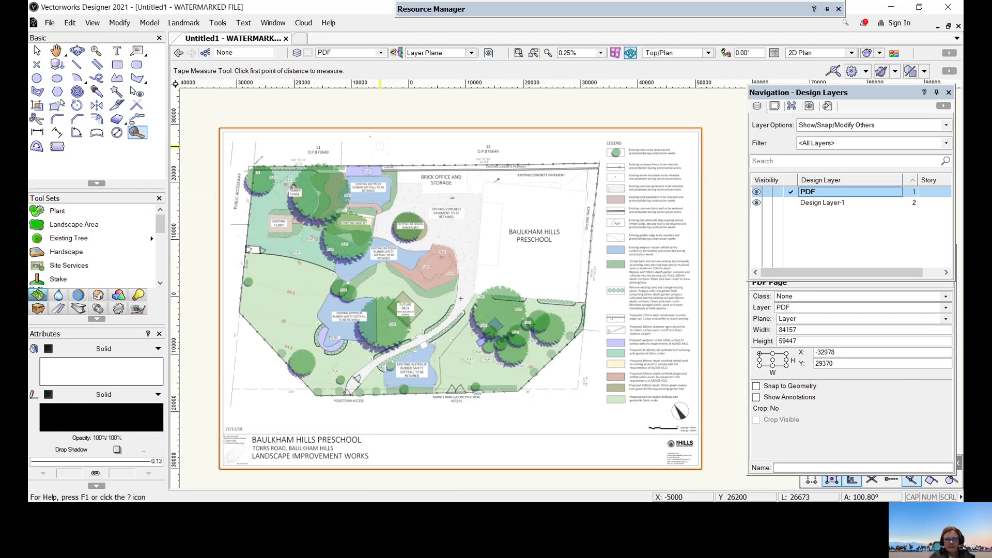